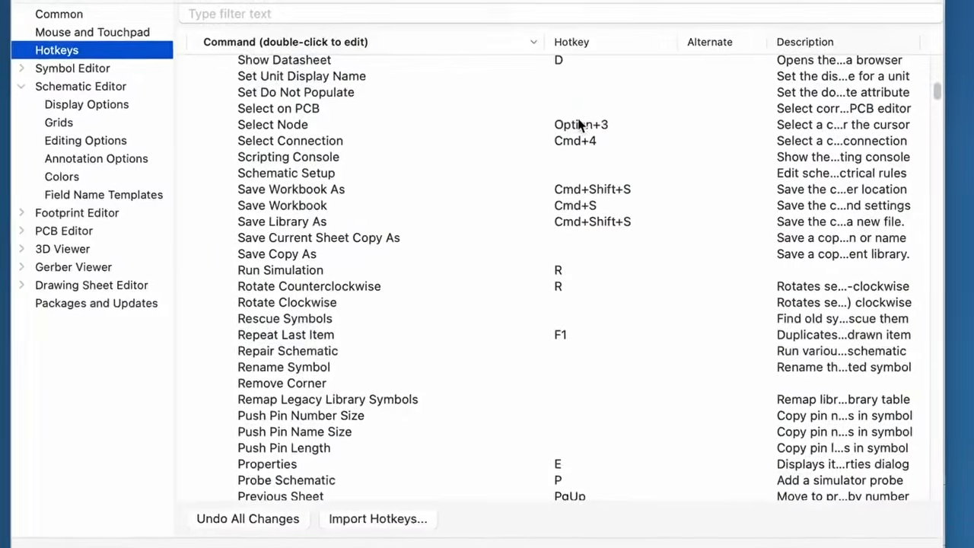
- Look through the Hotkeys list in the preferences for the schematic editor's command shortcuts
{"action": "scroll", "coordinate": [563, 251], "scroll_direction": "down", "scroll_amount": 10}
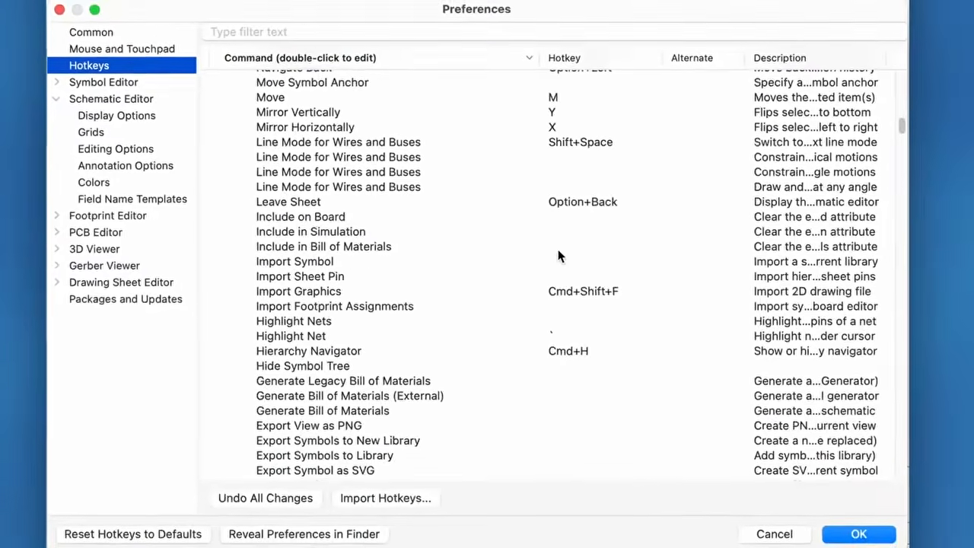
{"action": "scroll", "coordinate": [469, 279], "scroll_direction": "down", "scroll_amount": 12}
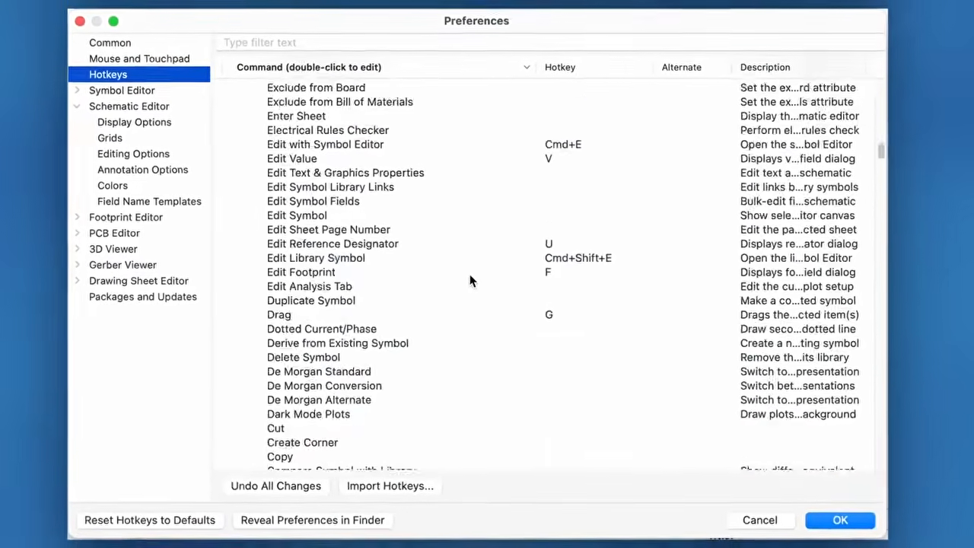
{"action": "scroll", "coordinate": [470, 273], "scroll_direction": "up", "scroll_amount": 2}
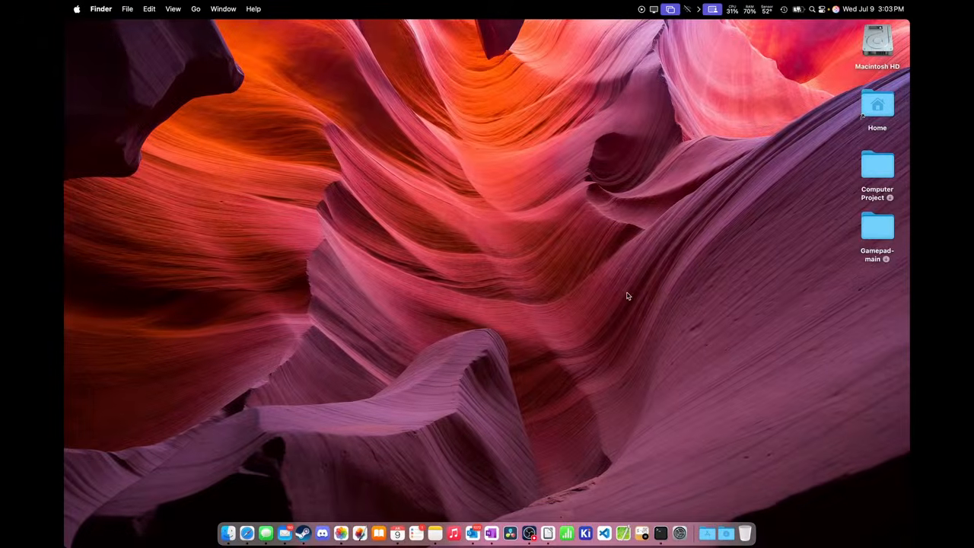
- Create a new folder named Gamepad on the desktop and open it
{"action": "right_click", "coordinate": [861, 297]}
{"action": "left_click", "coordinate": [841, 303]}
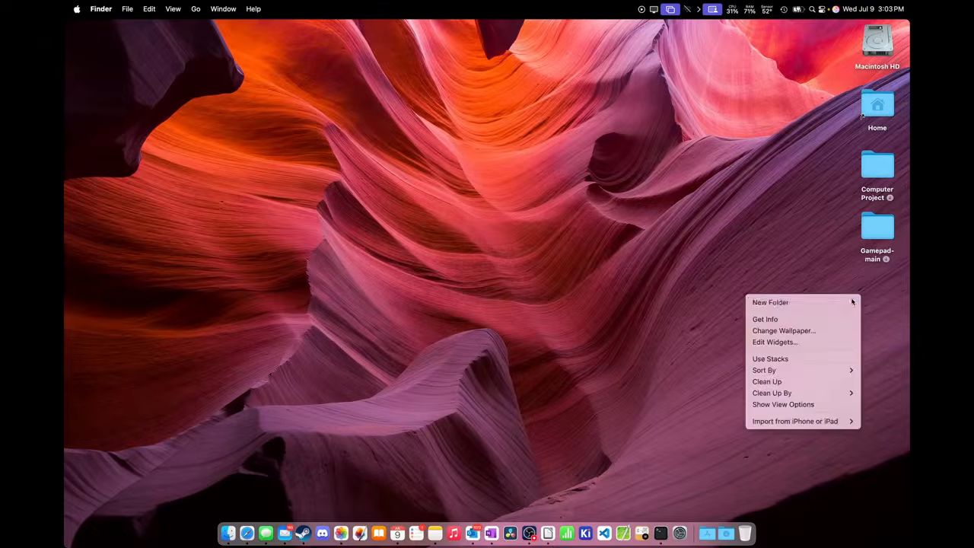
{"action": "type", "text": "Gamepad"}
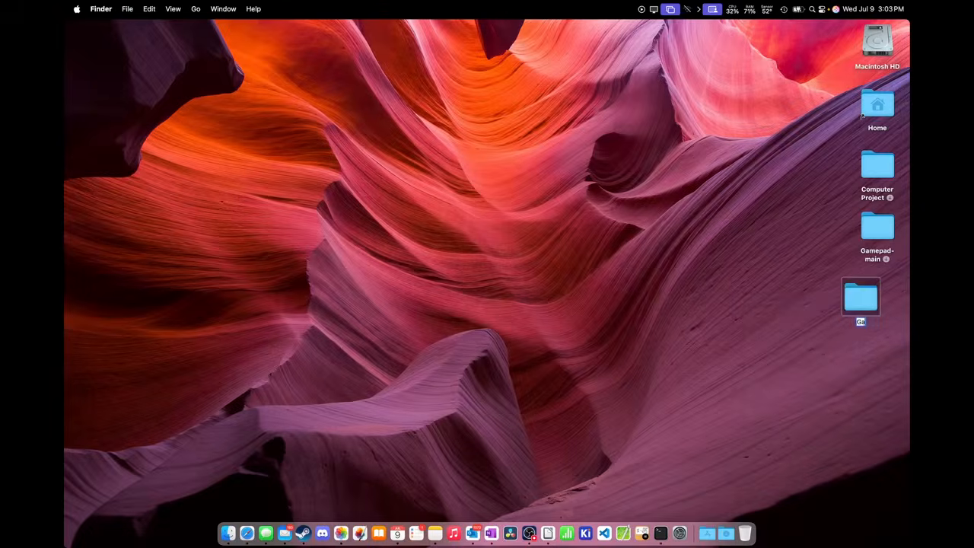
{"action": "key", "text": "Return"}
{"action": "double_click", "coordinate": [857, 305]}
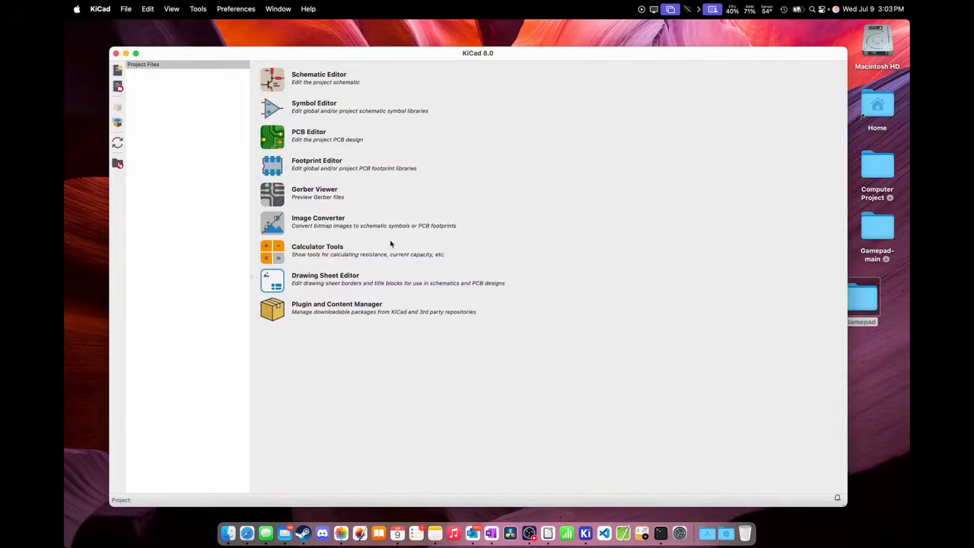
- Create a new KiCad project named gamepad.kicad_pro inside the desktop's Gamepad folder, in its own project subfolder
{"action": "left_click", "coordinate": [125, 9]}
{"action": "left_click", "coordinate": [141, 25]}
{"action": "left_click", "coordinate": [304, 178]}
{"action": "left_click", "coordinate": [501, 111]}
{"action": "type", "text": "gamepad.kicad_pro"}
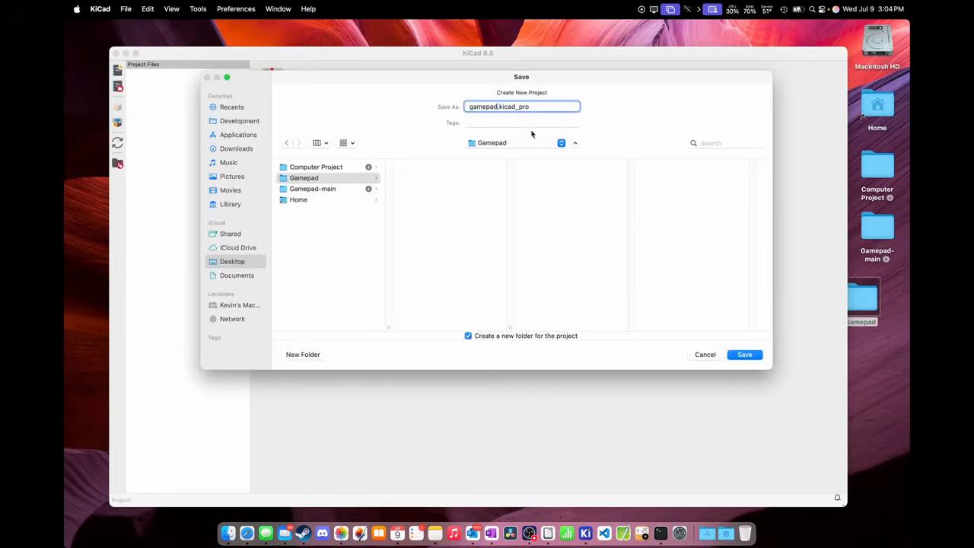
{"action": "key", "text": "Return"}
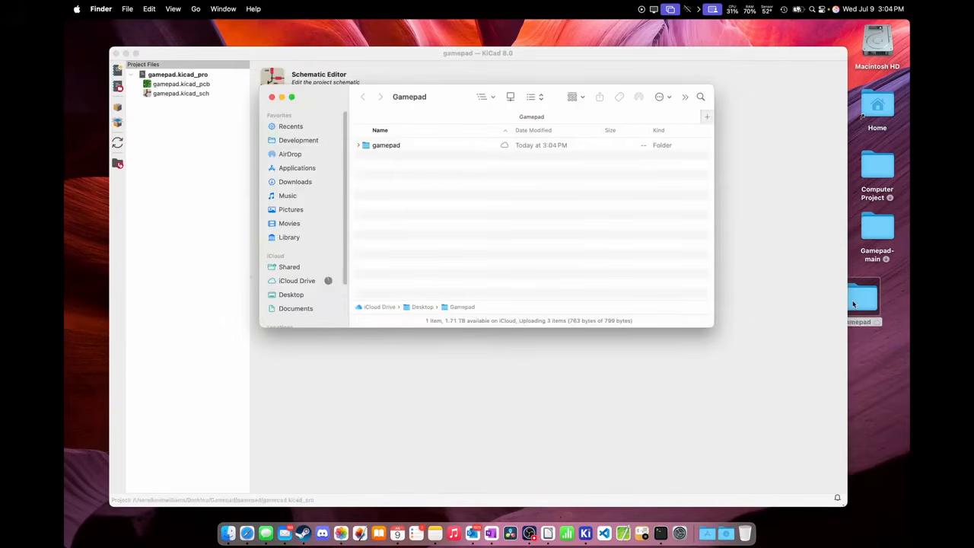
- Check the files inside the gamepad project folder, close the folder window and open the project in the Schematic Editor
{"action": "left_click", "coordinate": [359, 145]}
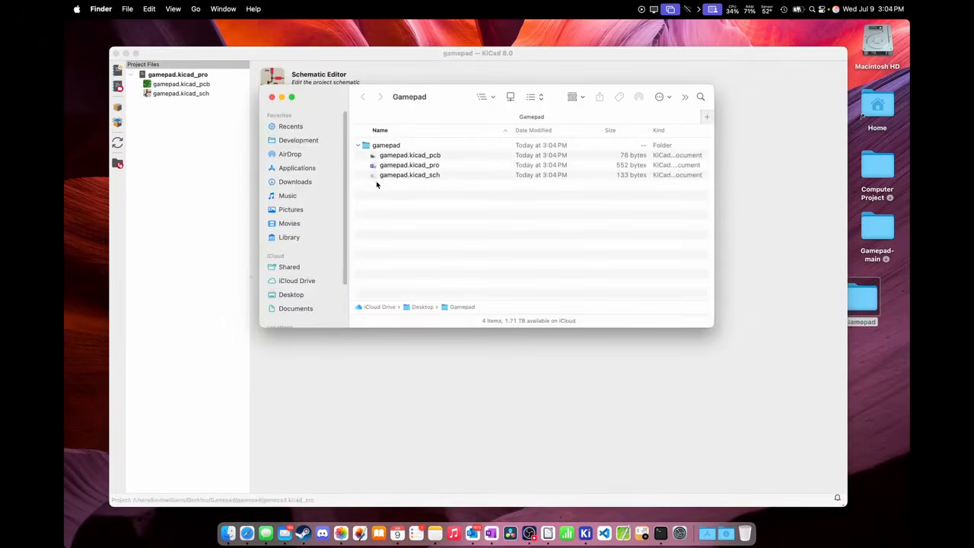
{"action": "left_click", "coordinate": [272, 97]}
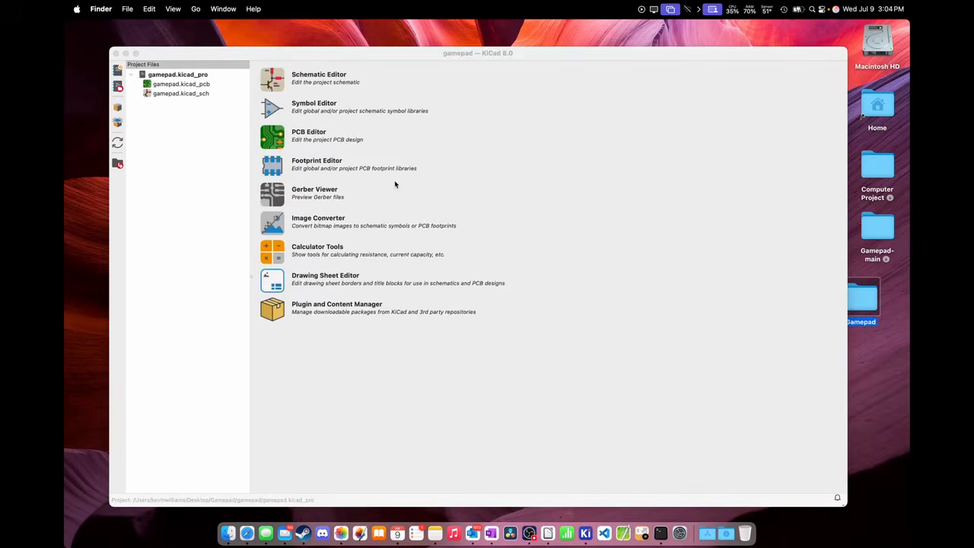
{"action": "left_click", "coordinate": [272, 82]}
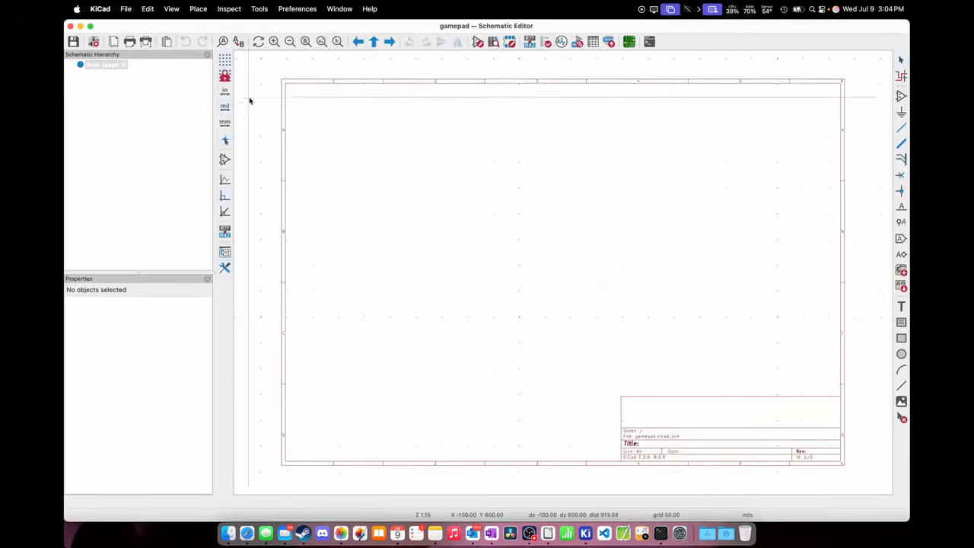
- Review the Schematic Editor's Display Options in the preferences, including the cursor crosshair setting, and accept them
{"action": "left_click", "coordinate": [101, 8]}
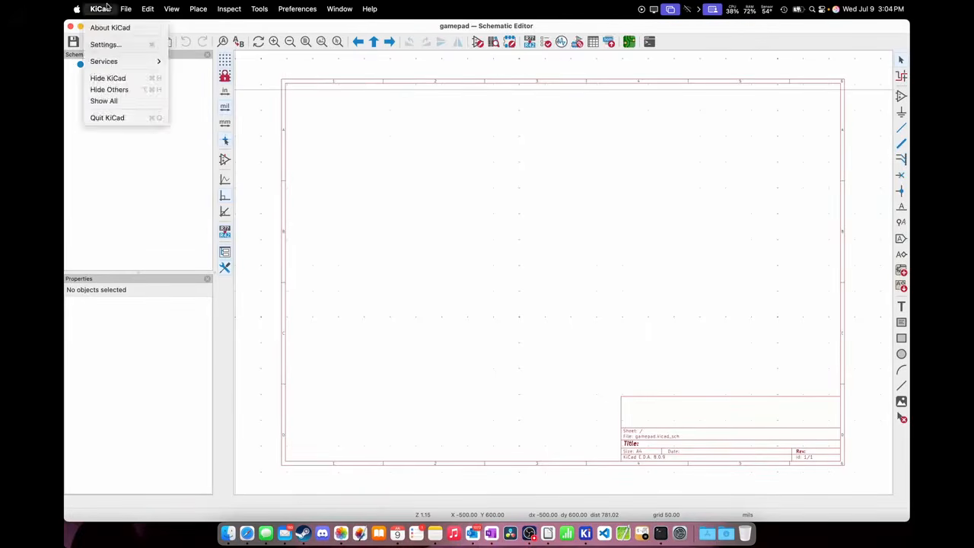
{"action": "left_click", "coordinate": [112, 43]}
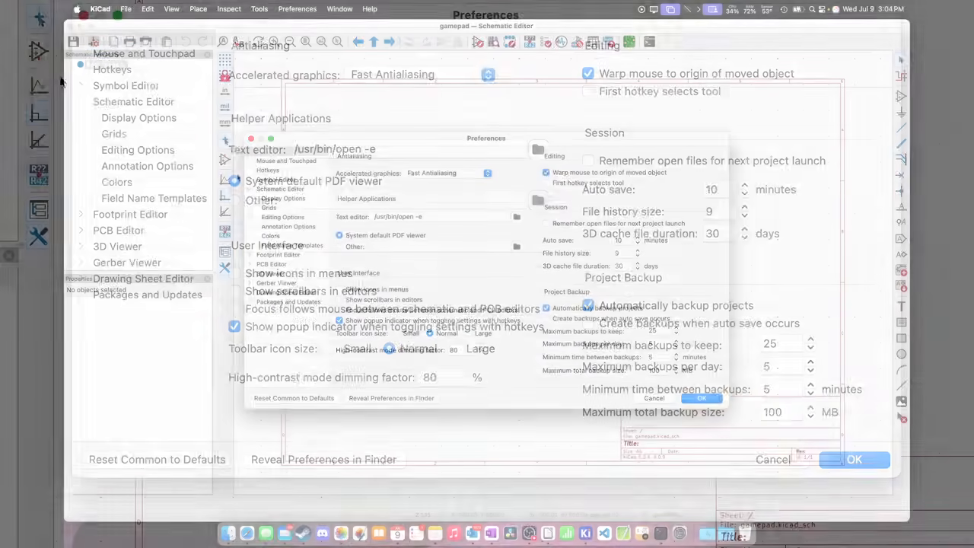
{"action": "left_click", "coordinate": [120, 122]}
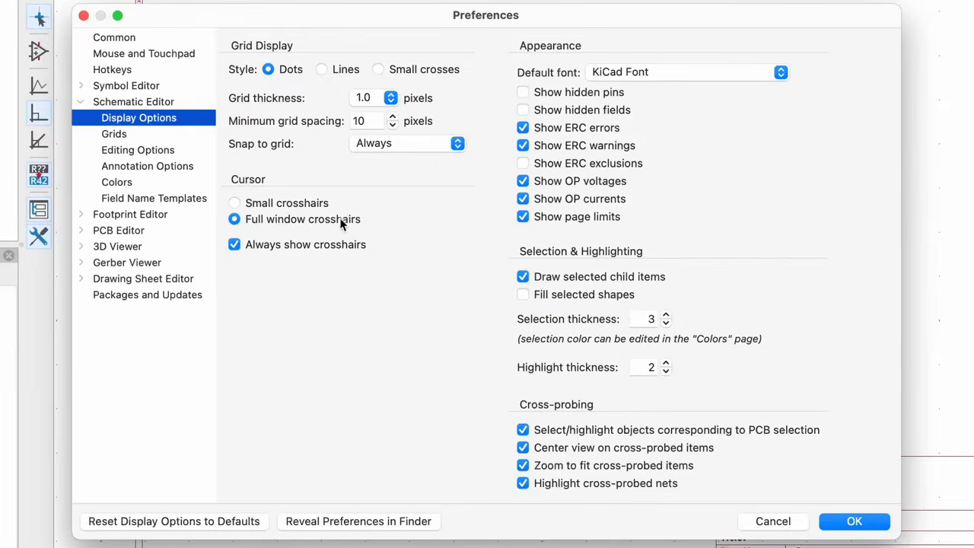
{"action": "left_click", "coordinate": [839, 522]}
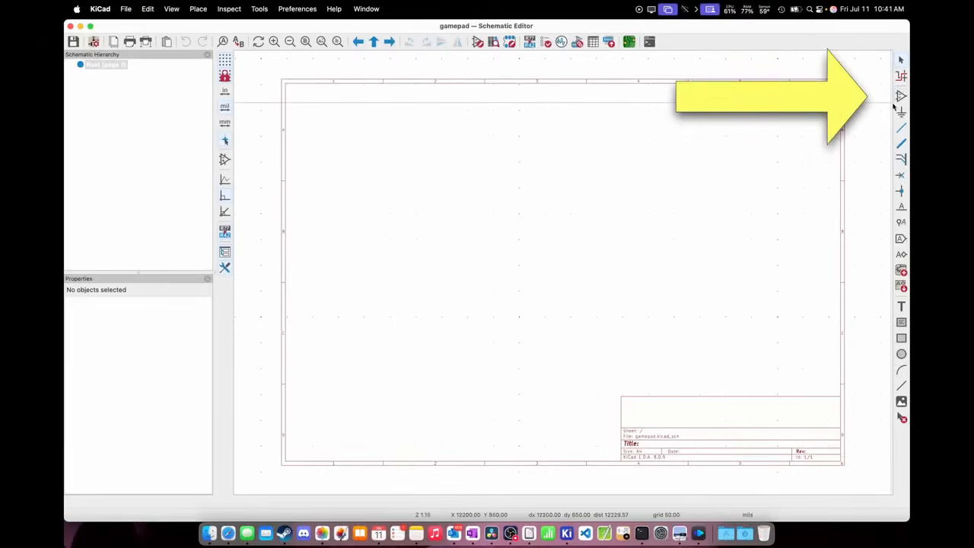
- Search the symbol library for ne555 and place one NE555P timer near the centre of the sheet
{"action": "left_click", "coordinate": [901, 96]}
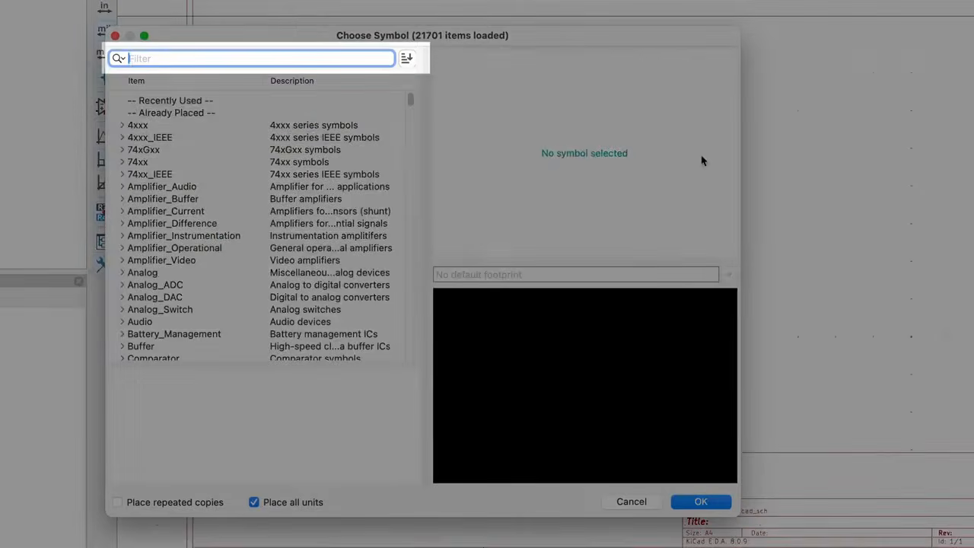
{"action": "type", "text": "ne555"}
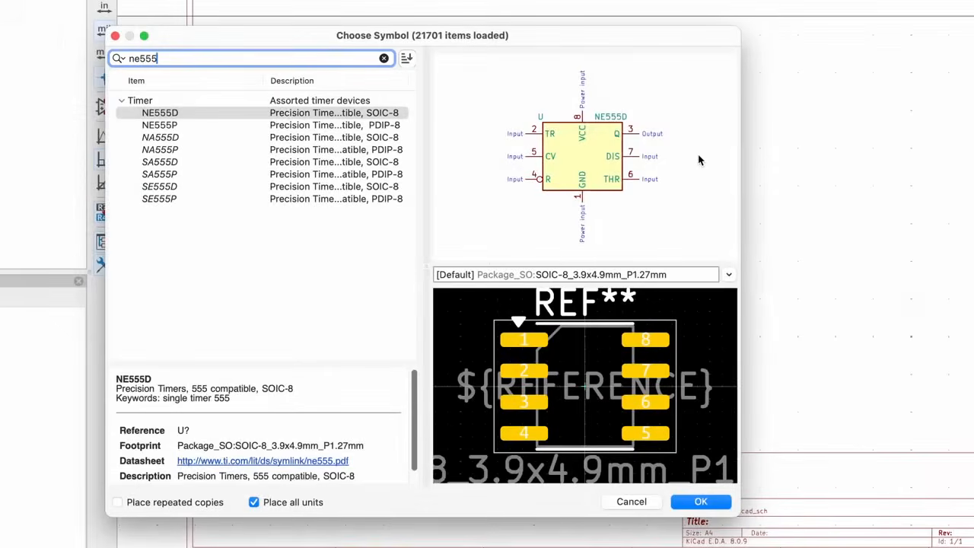
{"action": "left_click", "coordinate": [195, 127]}
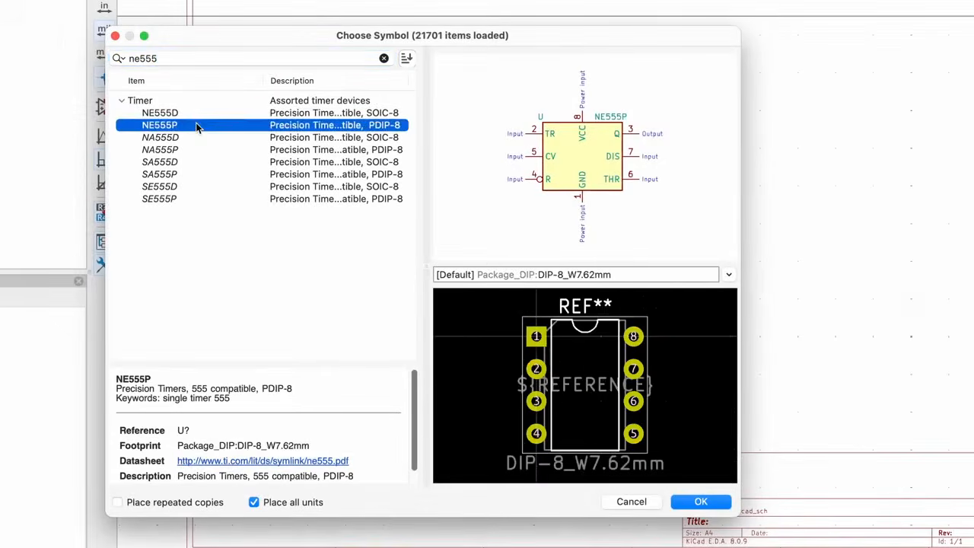
{"action": "left_click", "coordinate": [694, 503]}
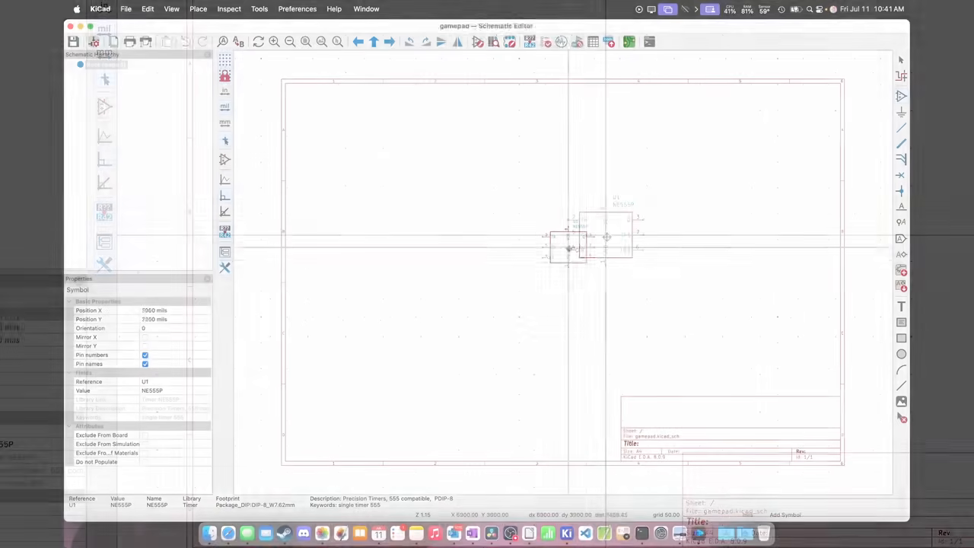
{"action": "left_click", "coordinate": [569, 246]}
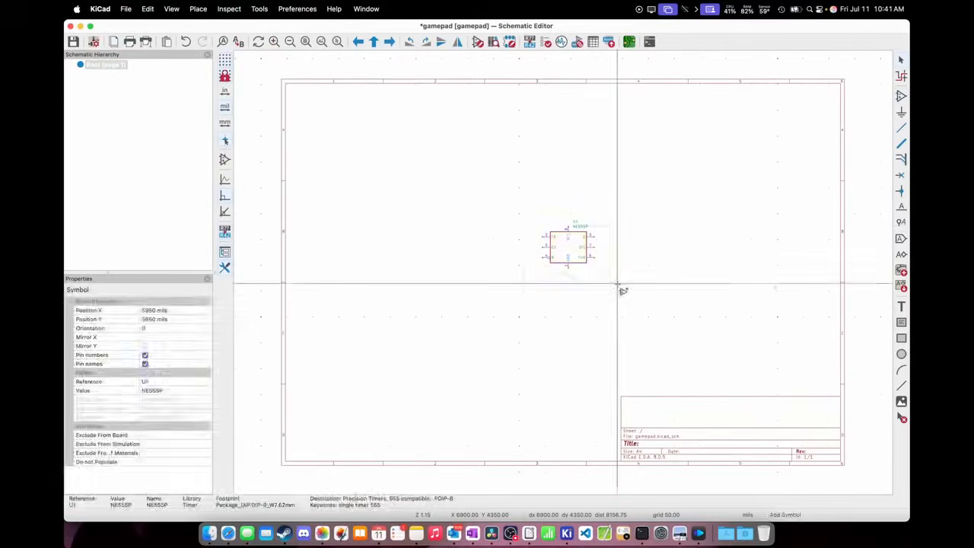
{"action": "key", "text": "Escape"}
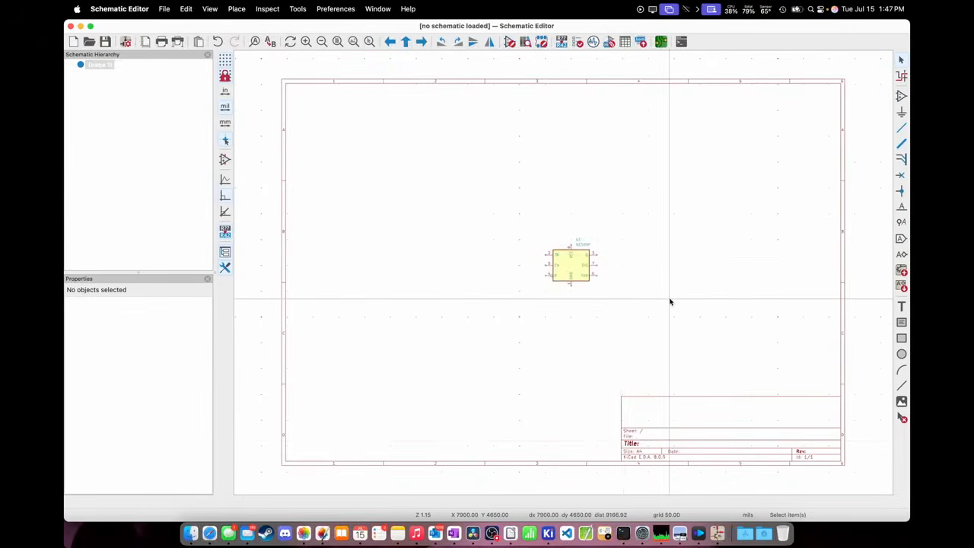
{"action": "middle_click_drag", "start_coordinate": [670, 302], "coordinate": [645, 298]}
{"action": "scroll", "coordinate": [565, 276], "scroll_direction": "up", "scroll_amount": 5}
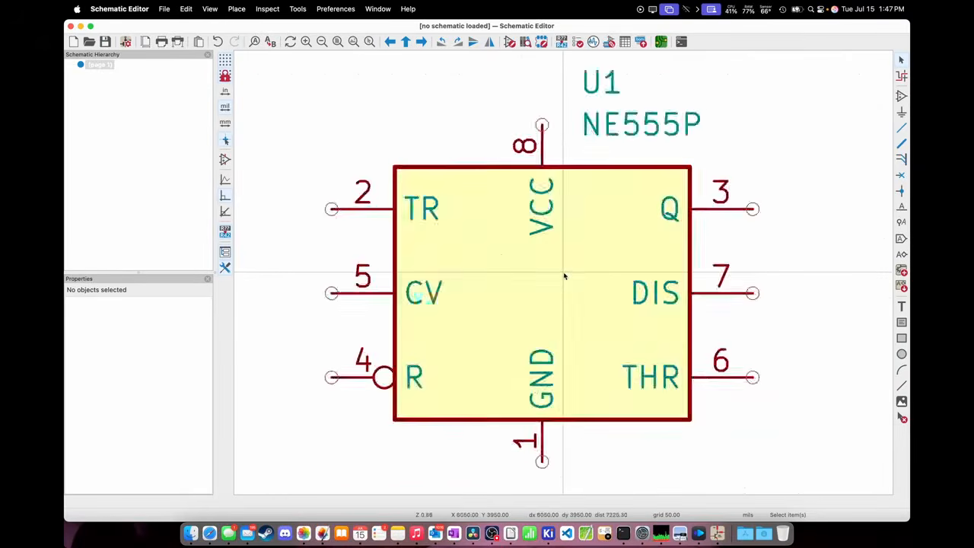
{"action": "scroll", "coordinate": [564, 275], "scroll_direction": "down", "scroll_amount": 5}
{"action": "scroll", "coordinate": [564, 277], "scroll_direction": "up", "scroll_amount": 3}
{"action": "scroll", "coordinate": [579, 276], "scroll_direction": "down", "scroll_amount": 2}
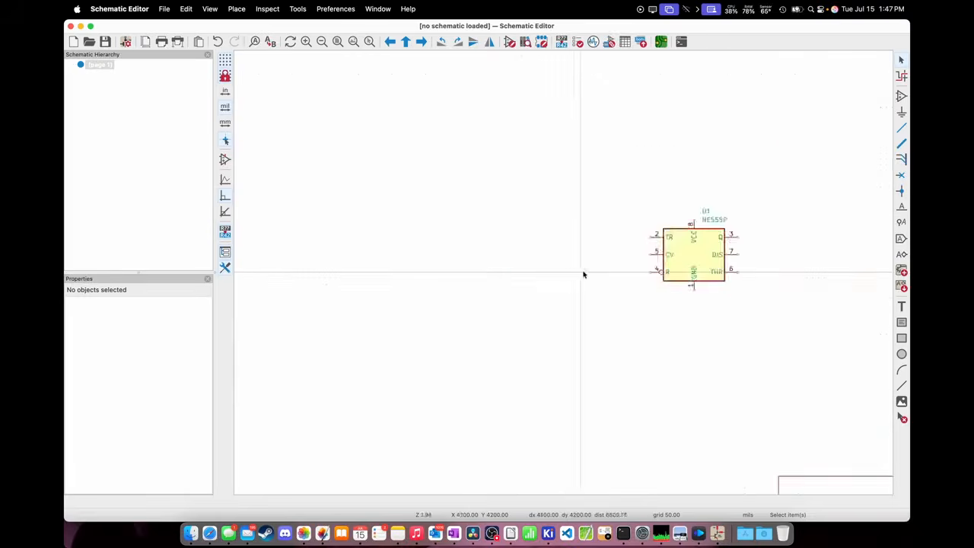
{"action": "scroll", "coordinate": [568, 274], "scroll_direction": "up", "scroll_amount": 3}
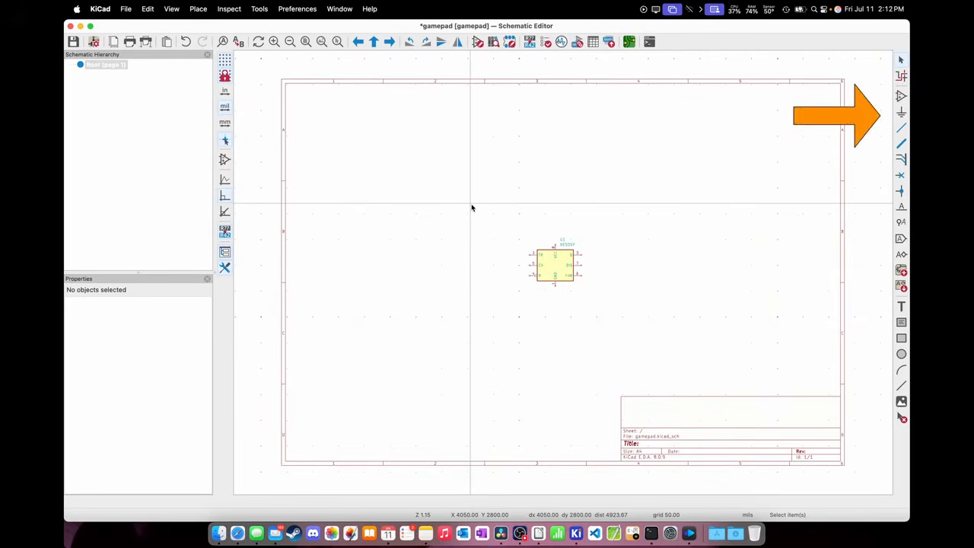
- Search the power symbols for batt and place a +BATT symbol directly above the NE555P's VCC pin
{"action": "left_click", "coordinate": [903, 115]}
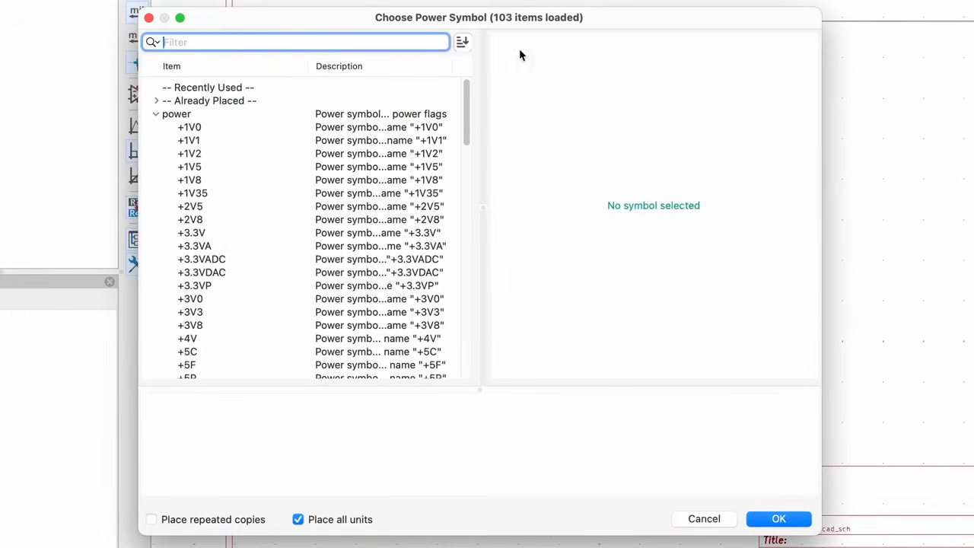
{"action": "type", "text": "batt"}
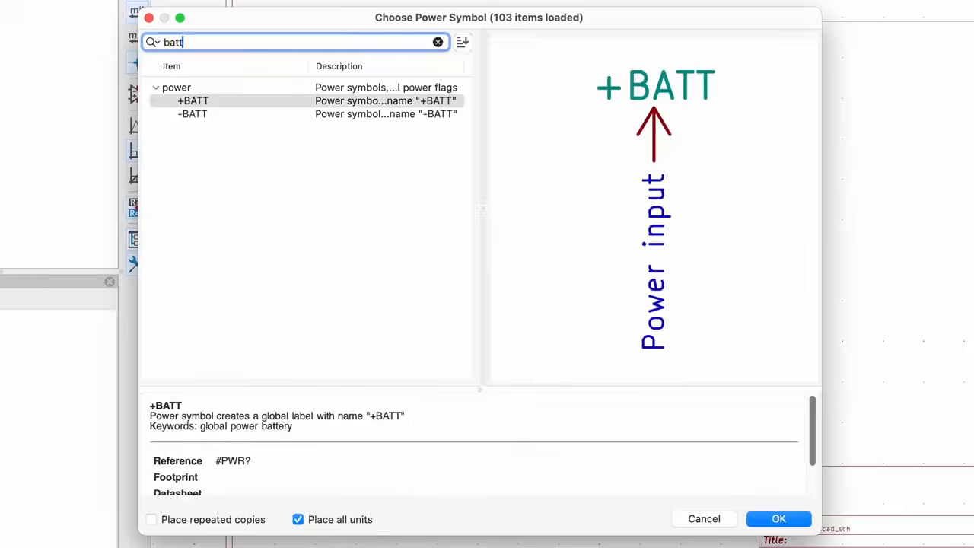
{"action": "left_click", "coordinate": [220, 100]}
{"action": "left_click", "coordinate": [779, 519]}
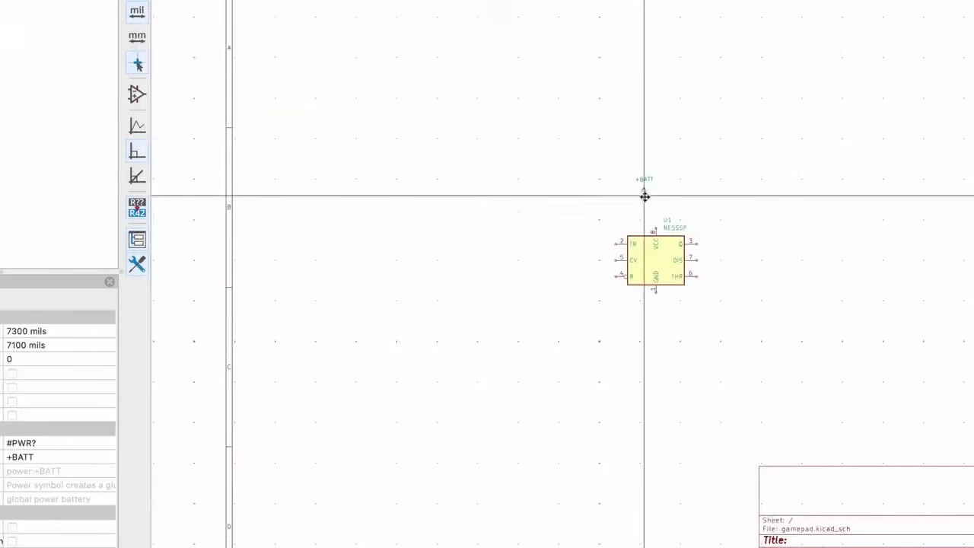
{"action": "scroll", "coordinate": [668, 266], "scroll_direction": "up", "scroll_amount": 5}
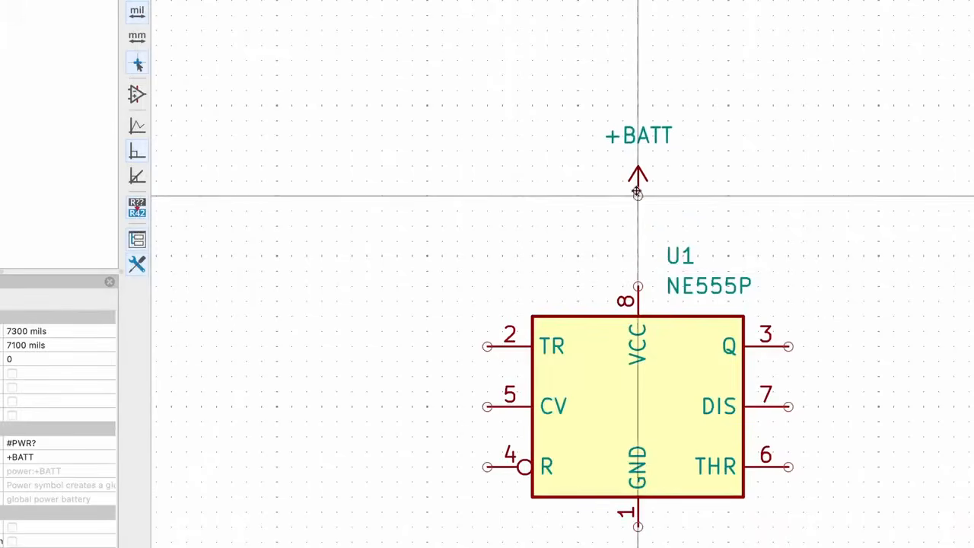
{"action": "left_click", "coordinate": [637, 180]}
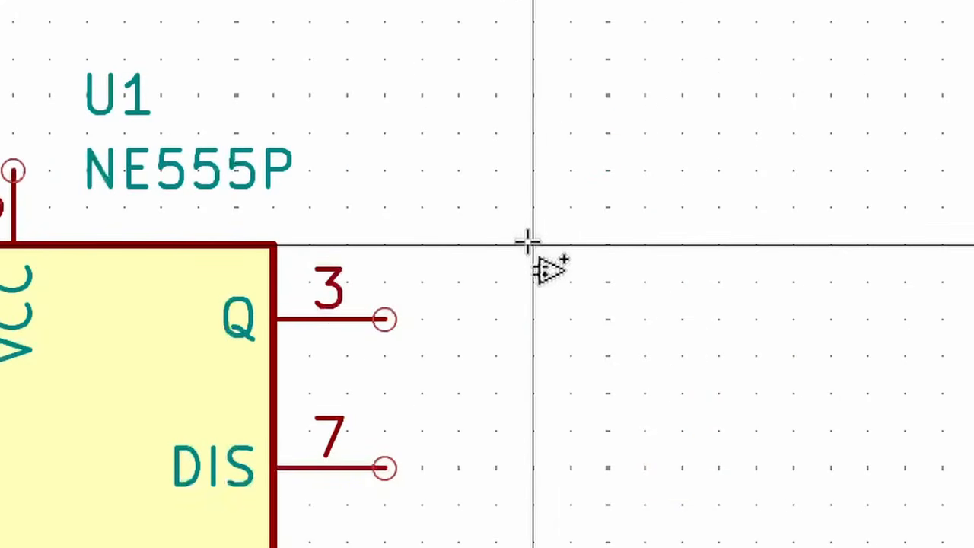
- Search the power symbols for gnd and place a GND symbol directly below the NE555P's GND pin
{"action": "left_click", "coordinate": [526, 244]}
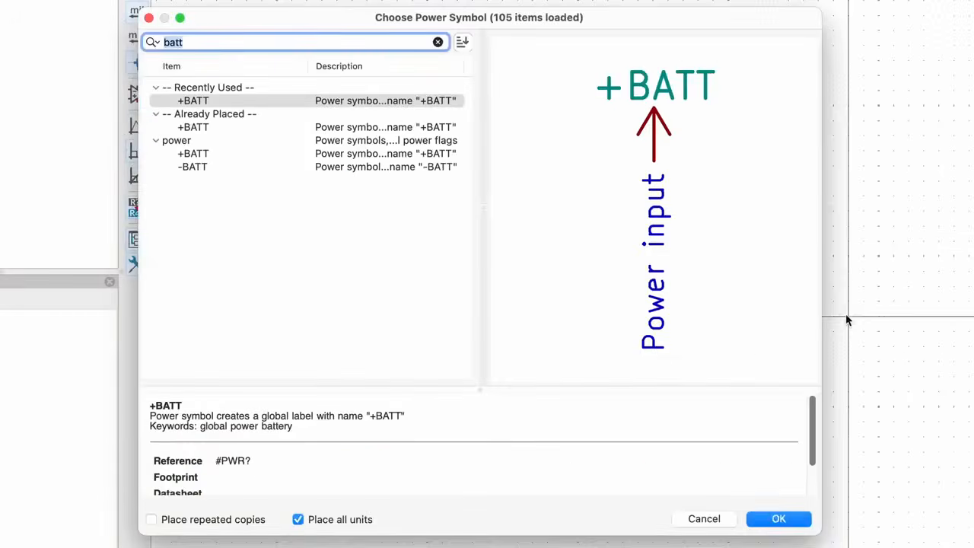
{"action": "type", "text": "gnd"}
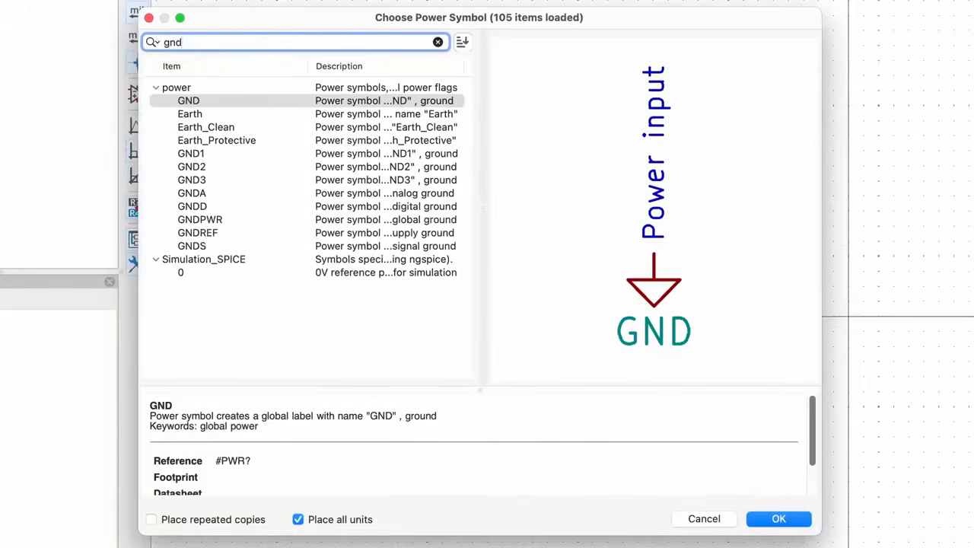
{"action": "left_click", "coordinate": [295, 89]}
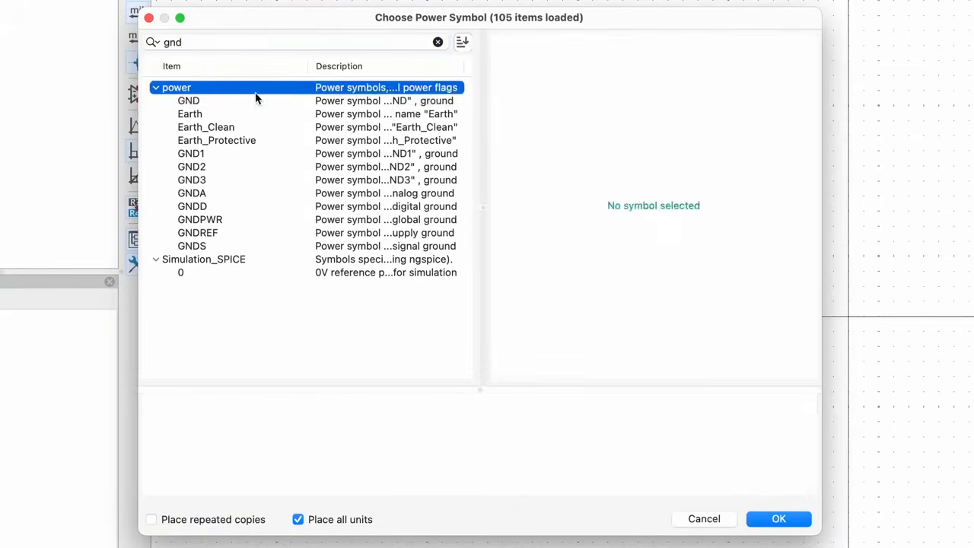
{"action": "left_click", "coordinate": [254, 100]}
{"action": "left_click", "coordinate": [784, 517]}
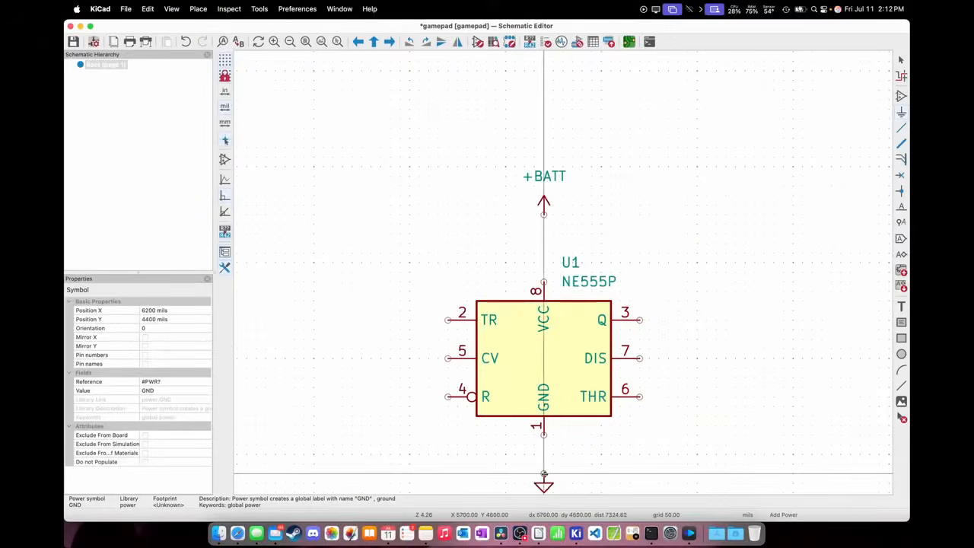
{"action": "left_click", "coordinate": [544, 476]}
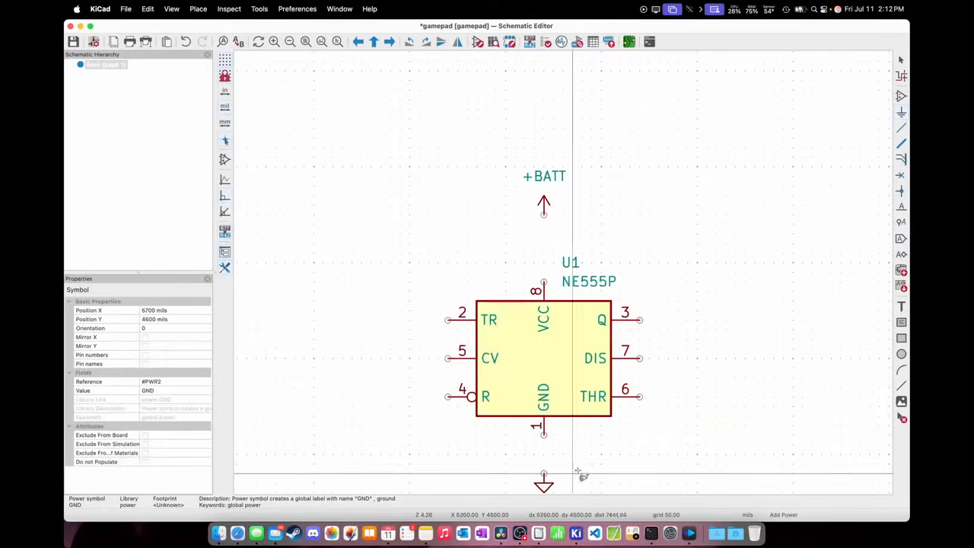
{"action": "middle_click_drag", "start_coordinate": [657, 456], "coordinate": [658, 375]}
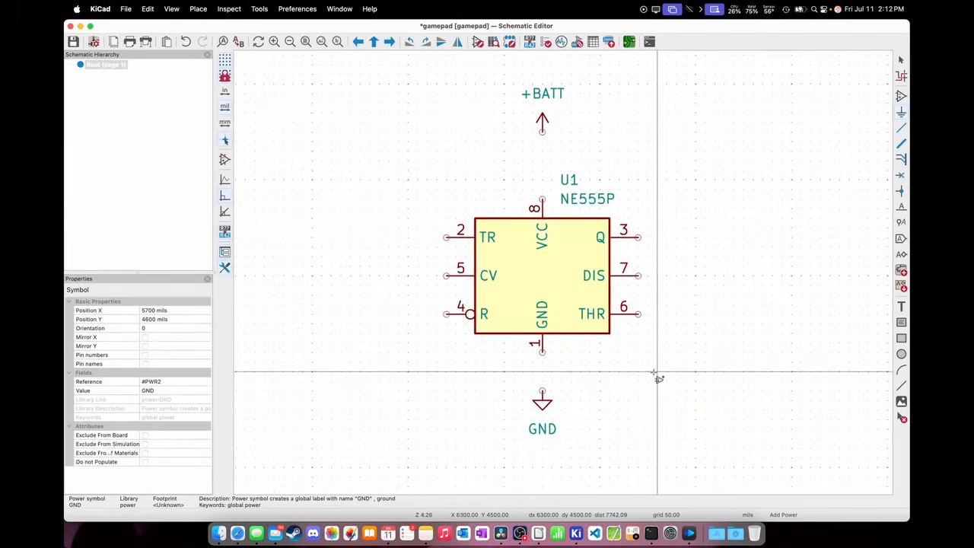
- Move the +BATT symbol down about 100 mils so it sits closer to the NE555P's VCC pin
{"action": "key", "text": "Escape"}
{"action": "left_click", "coordinate": [543, 116]}
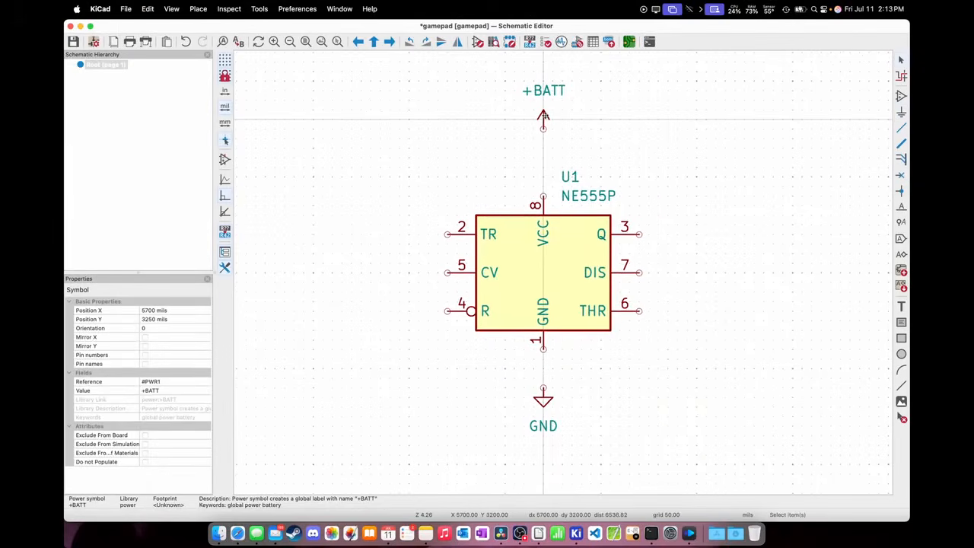
{"action": "key", "text": "m"}
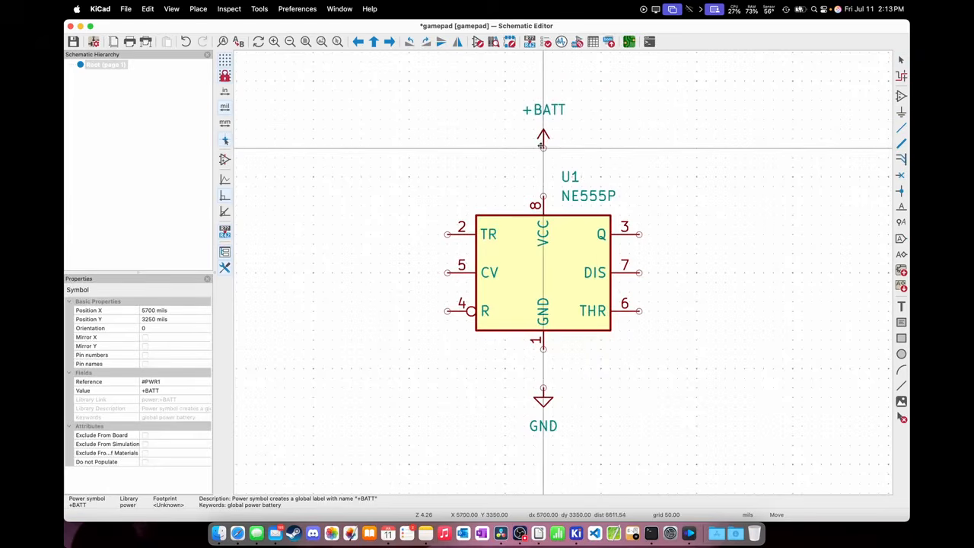
{"action": "left_click", "coordinate": [542, 145]}
{"action": "left_click", "coordinate": [544, 270]}
{"action": "key", "text": "m"}
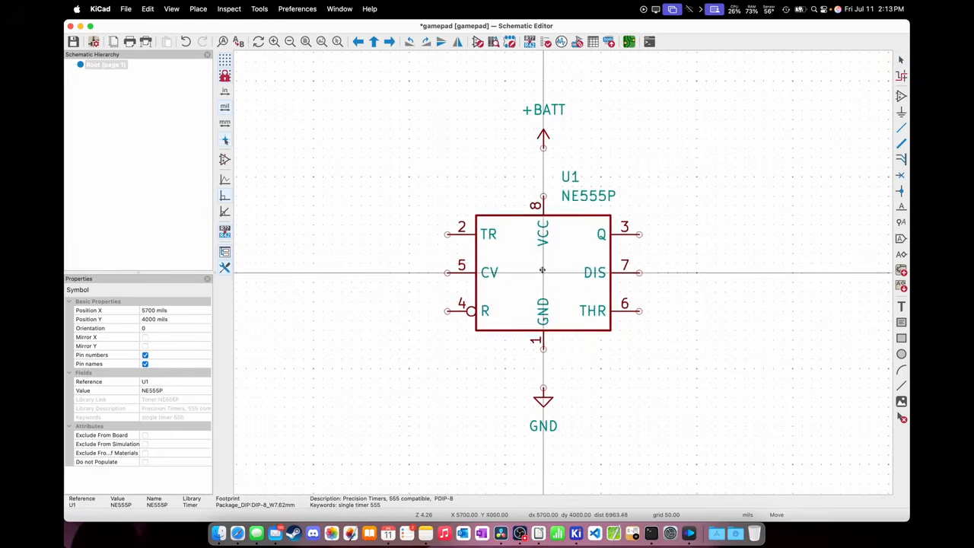
{"action": "left_click", "coordinate": [542, 273]}
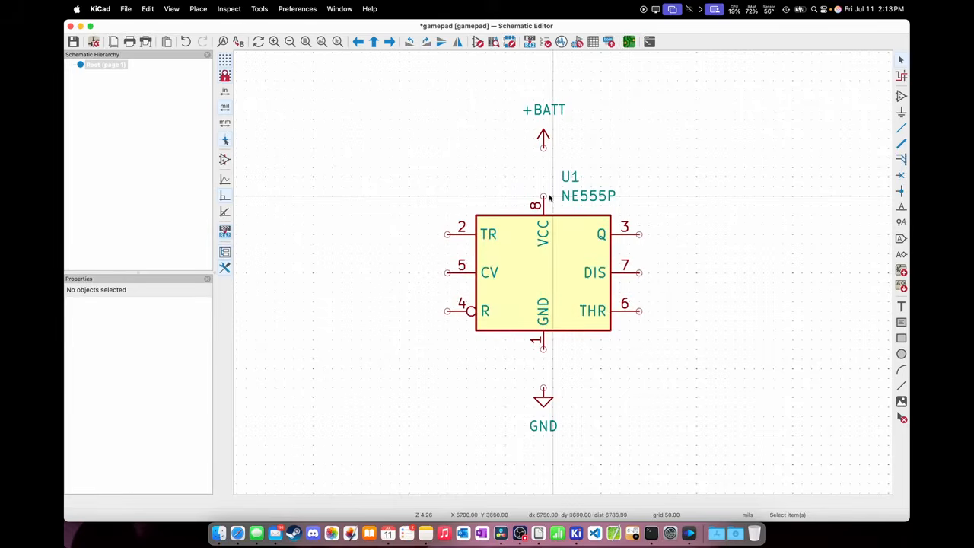
- Draw a straight wire from the NE555P's VCC pin 8 up to the +BATT symbol
{"action": "scroll", "coordinate": [548, 192], "scroll_direction": "up", "scroll_amount": 5}
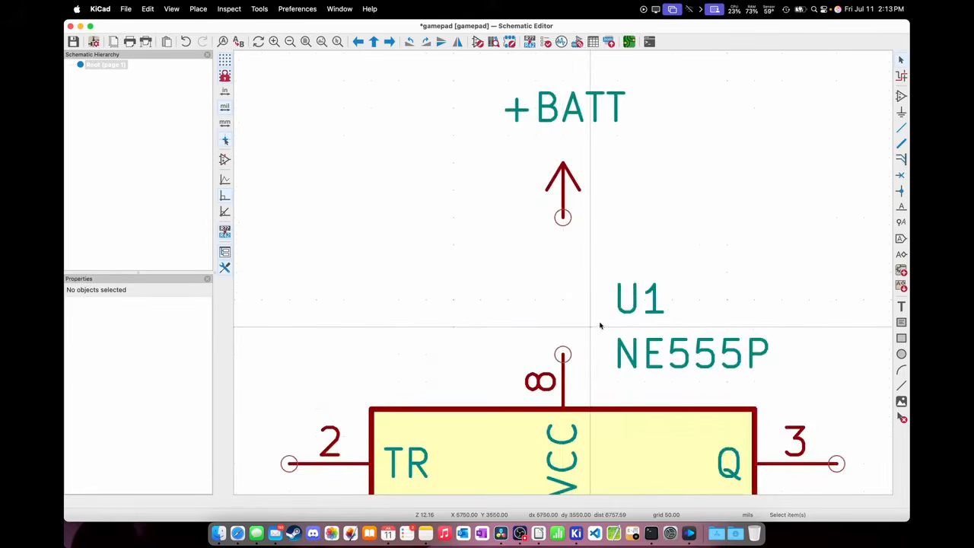
{"action": "left_click", "coordinate": [563, 354]}
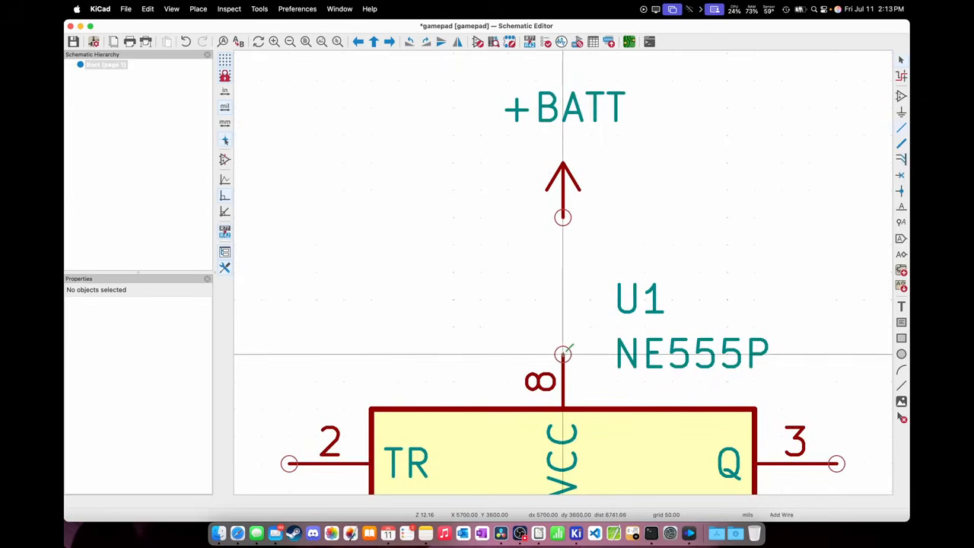
{"action": "left_click", "coordinate": [563, 218]}
{"action": "key", "text": "Escape"}
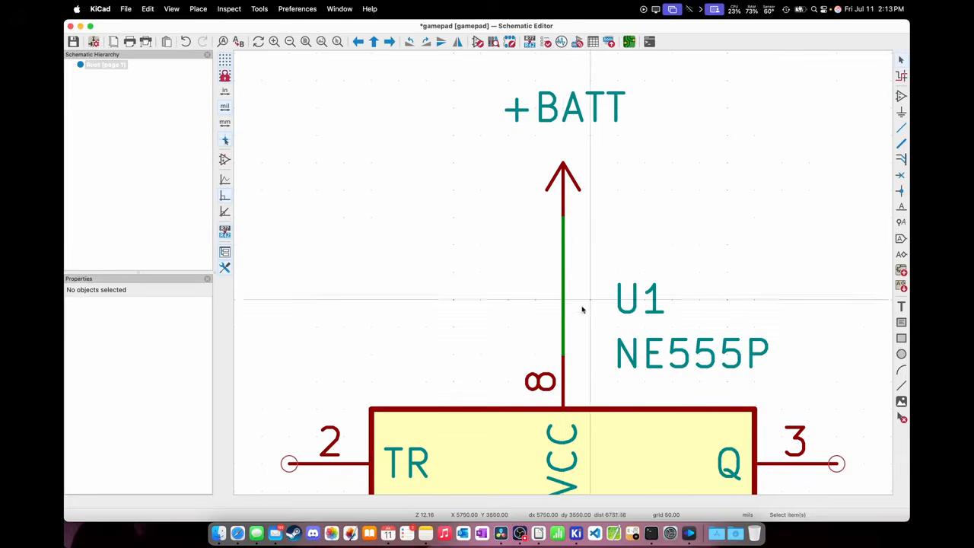
- Draw a straight wire from the NE555P's GND pin 1 down to the GND symbol
{"action": "scroll", "coordinate": [583, 319], "scroll_direction": "down", "scroll_amount": 2}
{"action": "scroll", "coordinate": [572, 356], "scroll_direction": "down", "scroll_amount": 10}
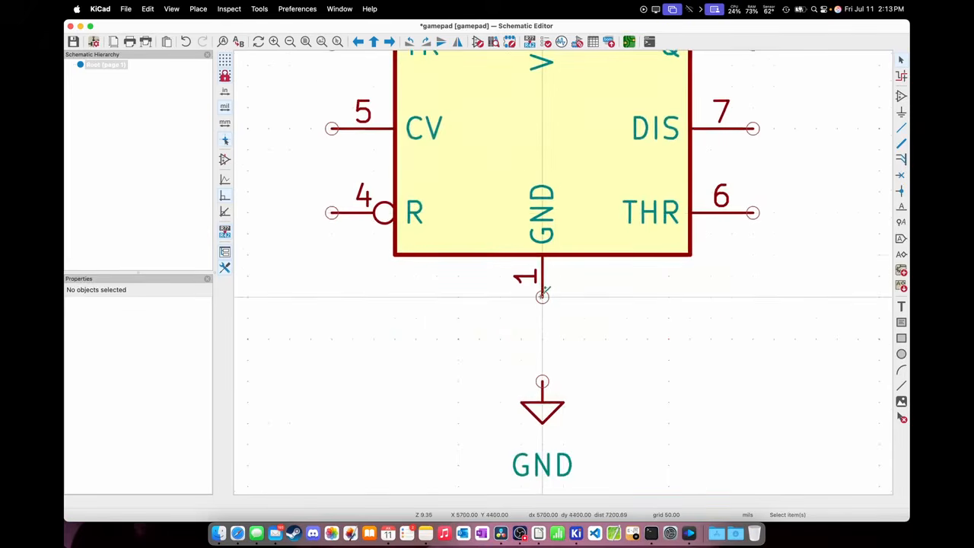
{"action": "left_click", "coordinate": [542, 297]}
{"action": "left_click", "coordinate": [542, 380]}
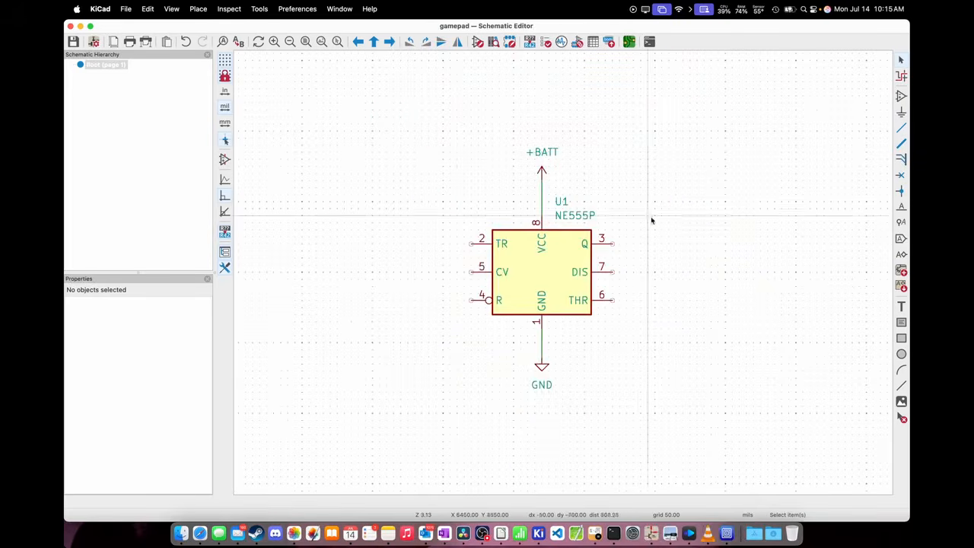
- Search the symbol library for r and place one R resistor to the right of the NE555P, slightly above its Q pin
{"action": "key", "text": "p"}
{"action": "key", "text": "a"}
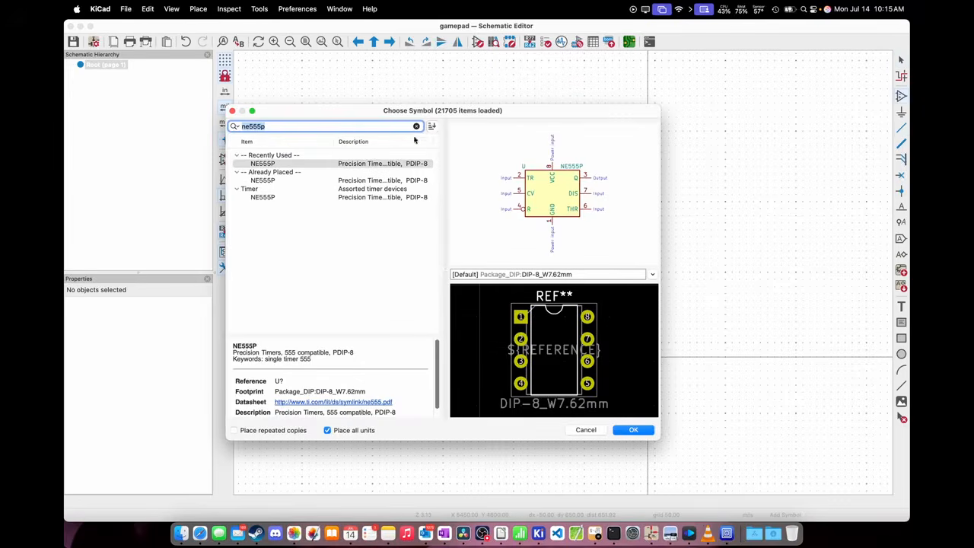
{"action": "key", "text": "BackSpace"}
{"action": "type", "text": "r"}
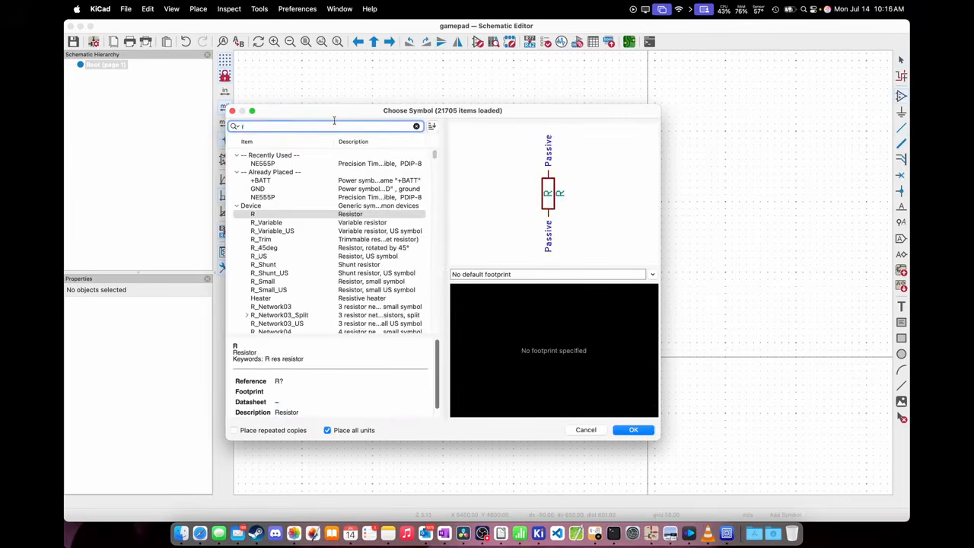
{"action": "left_click", "coordinate": [261, 216]}
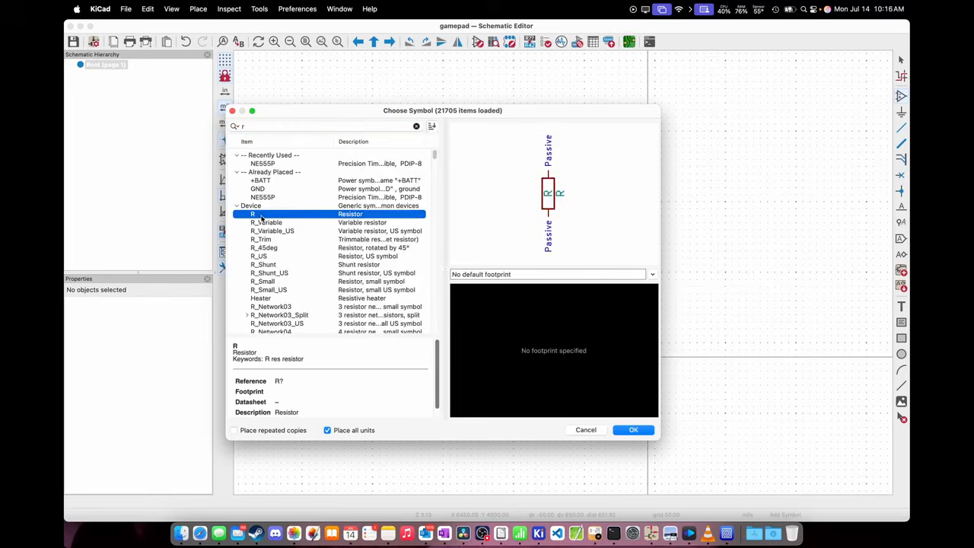
{"action": "left_click", "coordinate": [632, 430]}
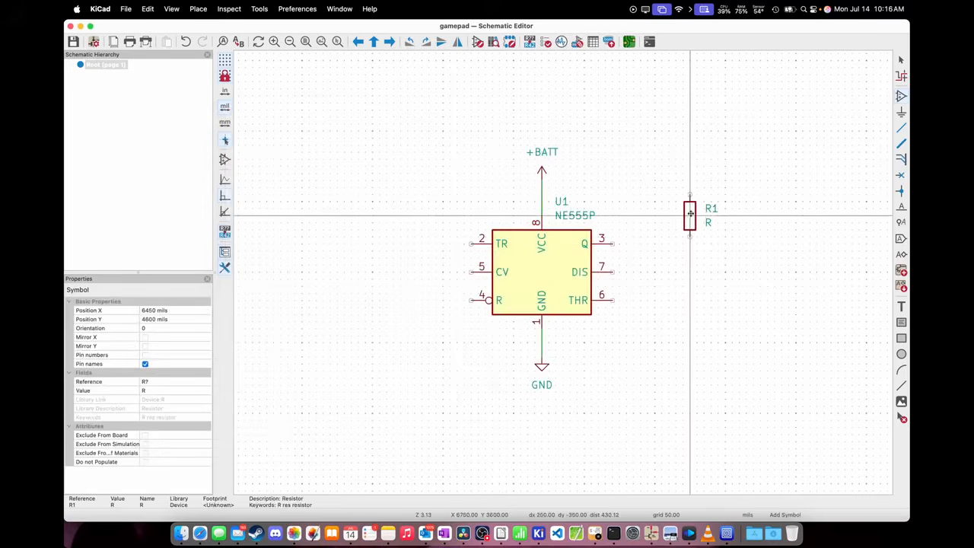
{"action": "left_click", "coordinate": [690, 214]}
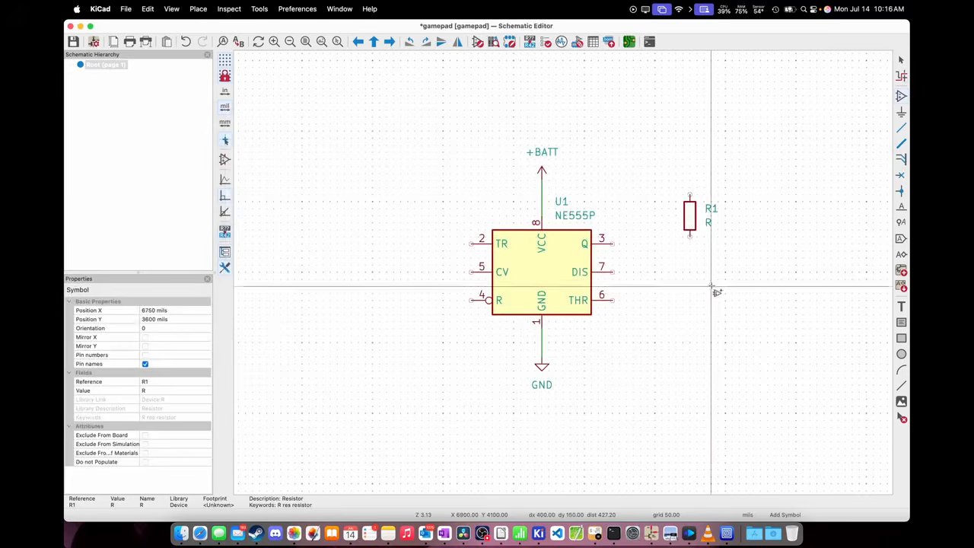
{"action": "key", "text": "Escape"}
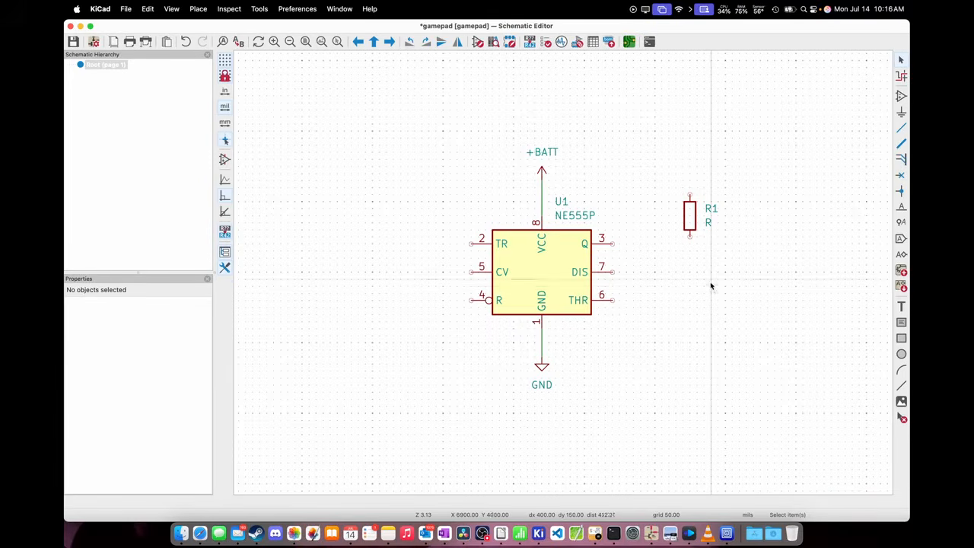
- Set the value of the resistor beside the NE555P to 1K
{"action": "left_click", "coordinate": [690, 221]}
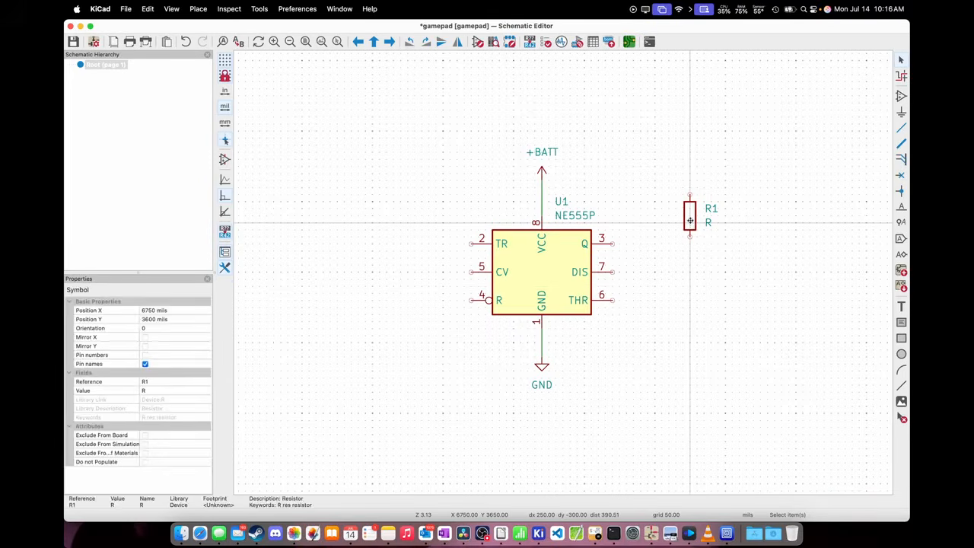
{"action": "key", "text": "v"}
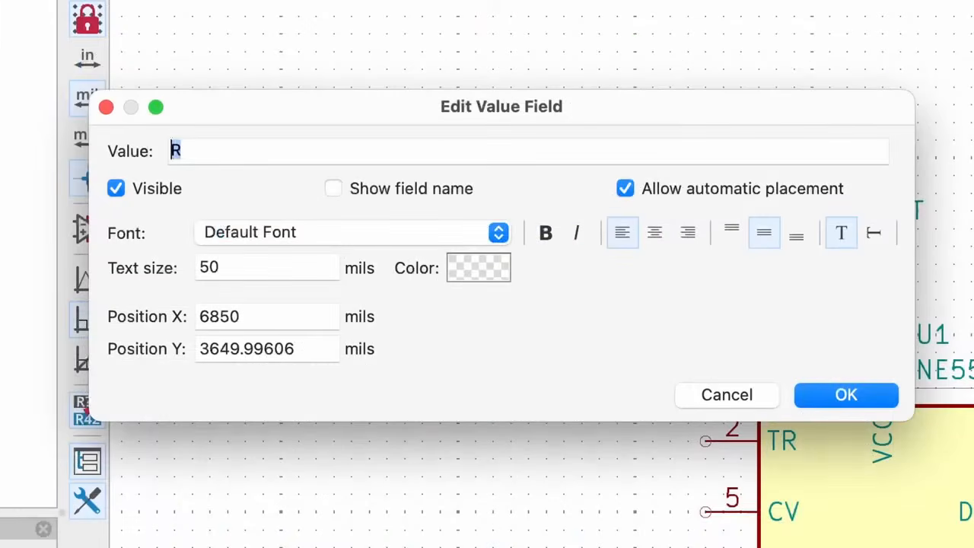
{"action": "type", "text": "1K"}
{"action": "left_click", "coordinate": [852, 388]}
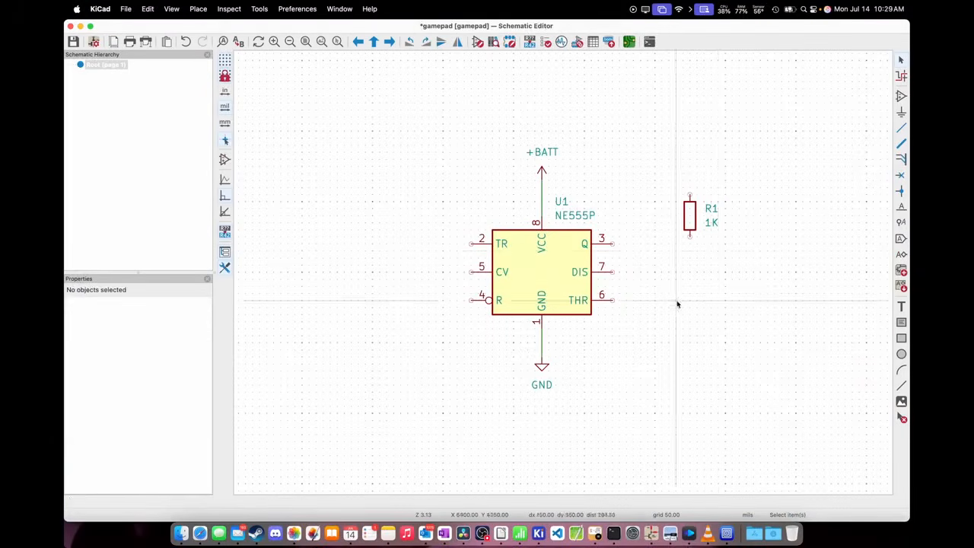
- Copy the 1K resistor and paste two duplicates in a vertical column below it
{"action": "left_click", "coordinate": [691, 215]}
{"action": "key", "text": "super+c"}
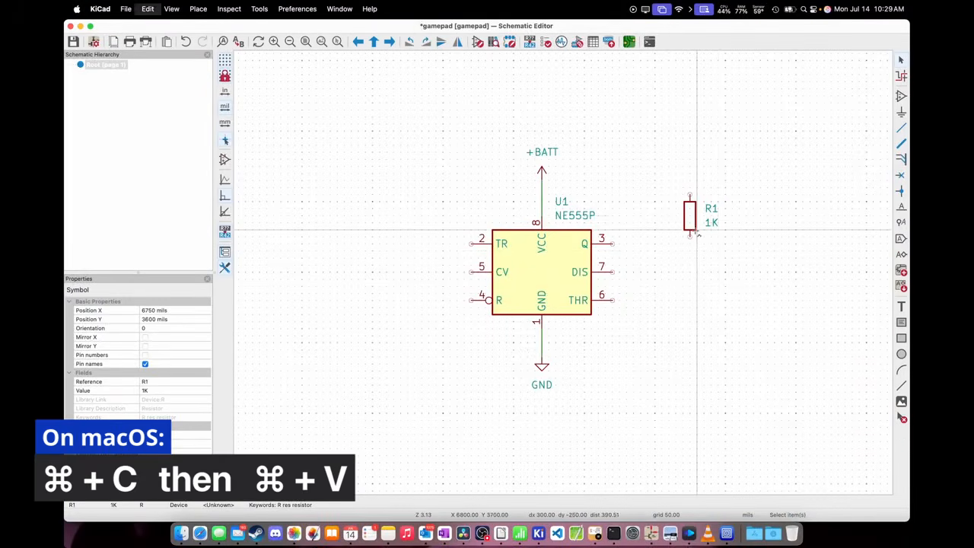
{"action": "key", "text": "super+v"}
{"action": "left_click", "coordinate": [690, 287]}
{"action": "key", "text": "super+v"}
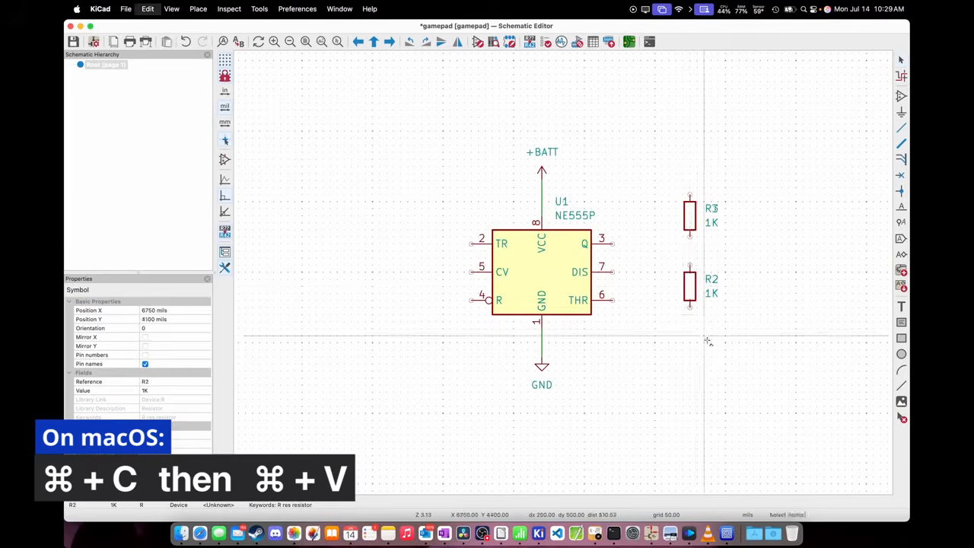
{"action": "left_click", "coordinate": [689, 364]}
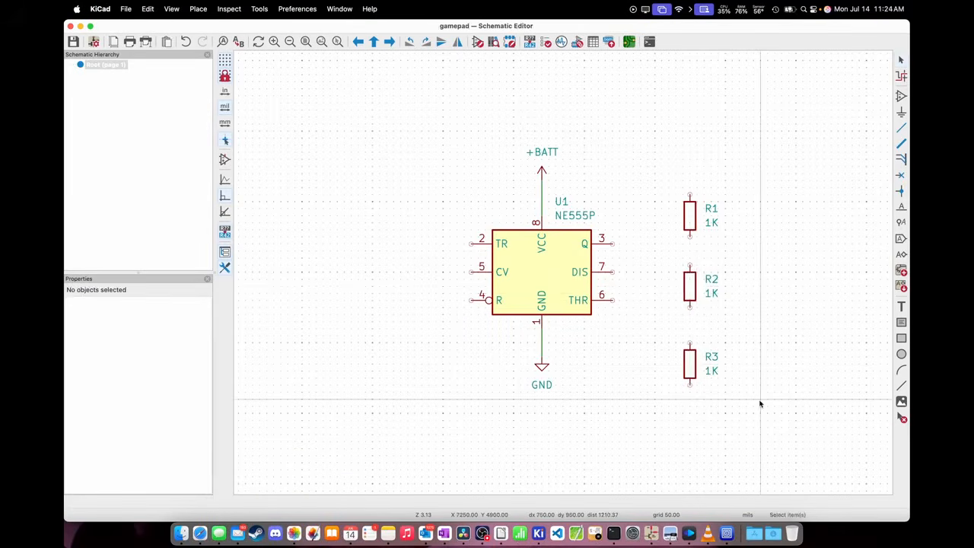
- Search the symbol library for c and place one C_Polarized capacitor below and slightly to the right of resistor R3
{"action": "type", "text": "ar"}
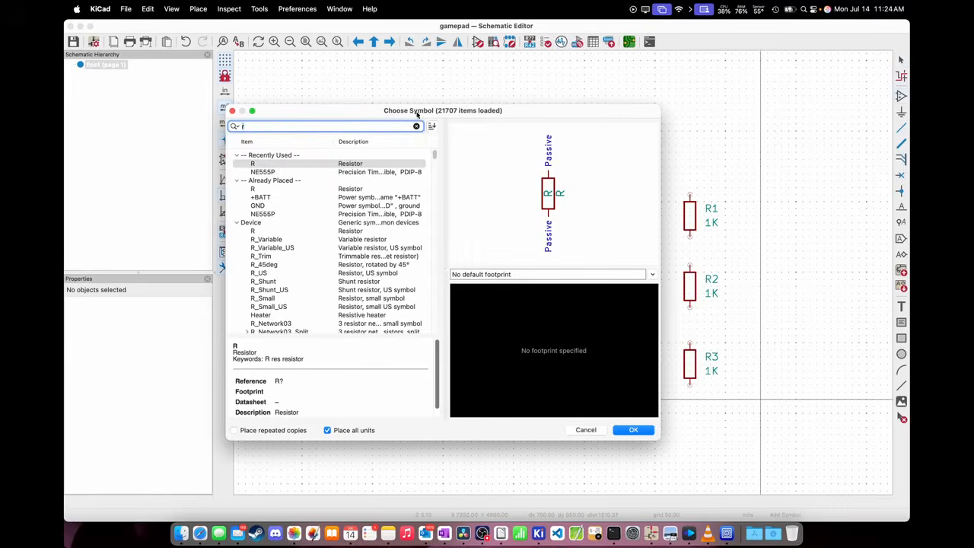
{"action": "left_click", "coordinate": [416, 126]}
{"action": "type", "text": "c"}
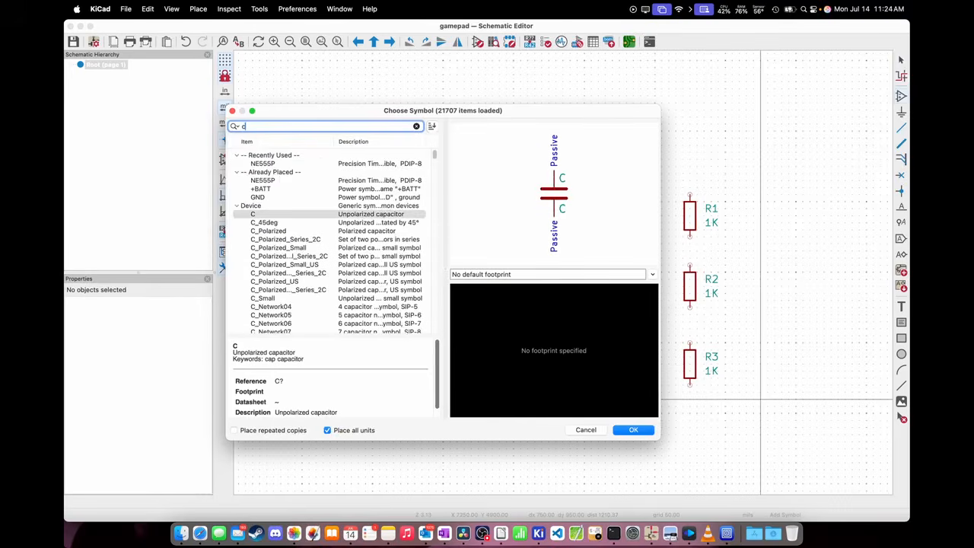
{"action": "left_click", "coordinate": [293, 231]}
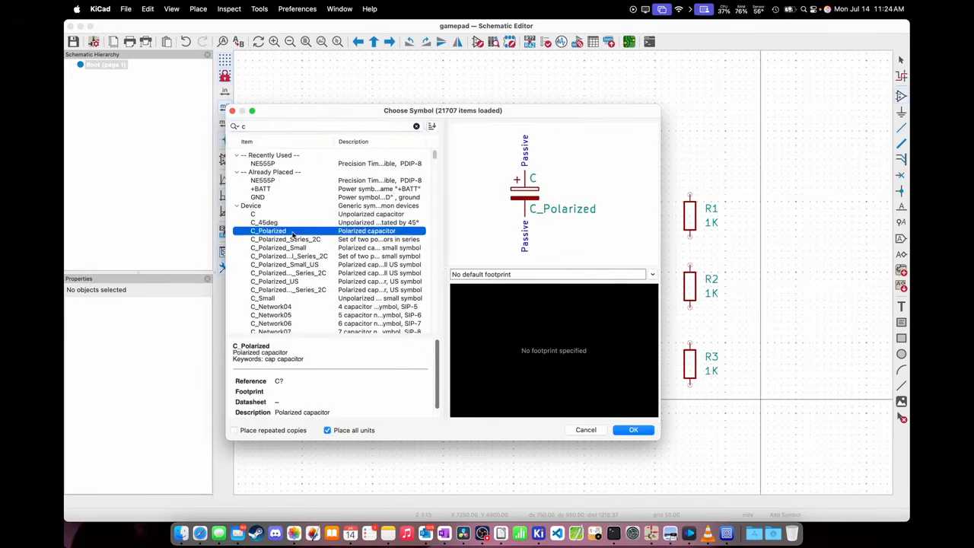
{"action": "left_click", "coordinate": [633, 430]}
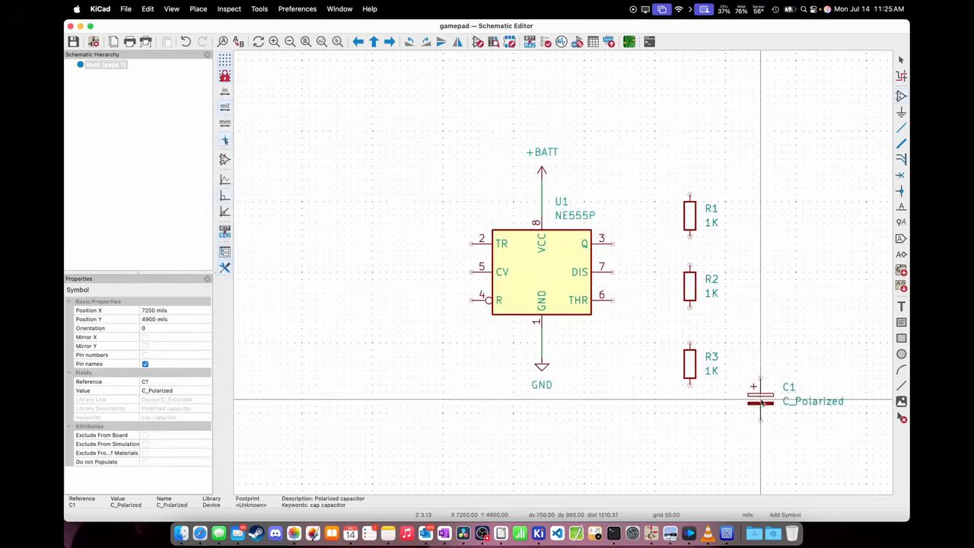
{"action": "left_click", "coordinate": [726, 417]}
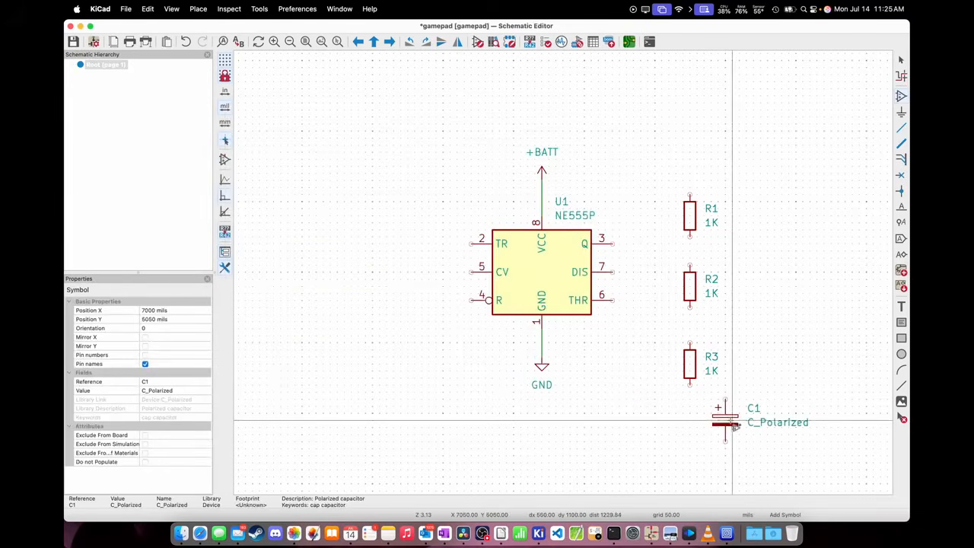
{"action": "key", "text": "Escape"}
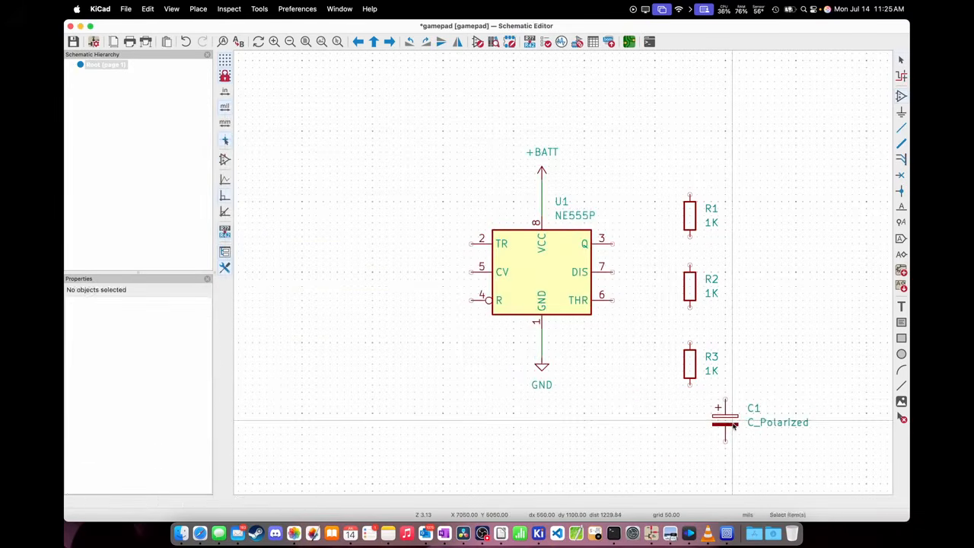
- Set the polarized capacitor's value to 470u
{"action": "left_click", "coordinate": [734, 427]}
{"action": "key", "text": "v"}
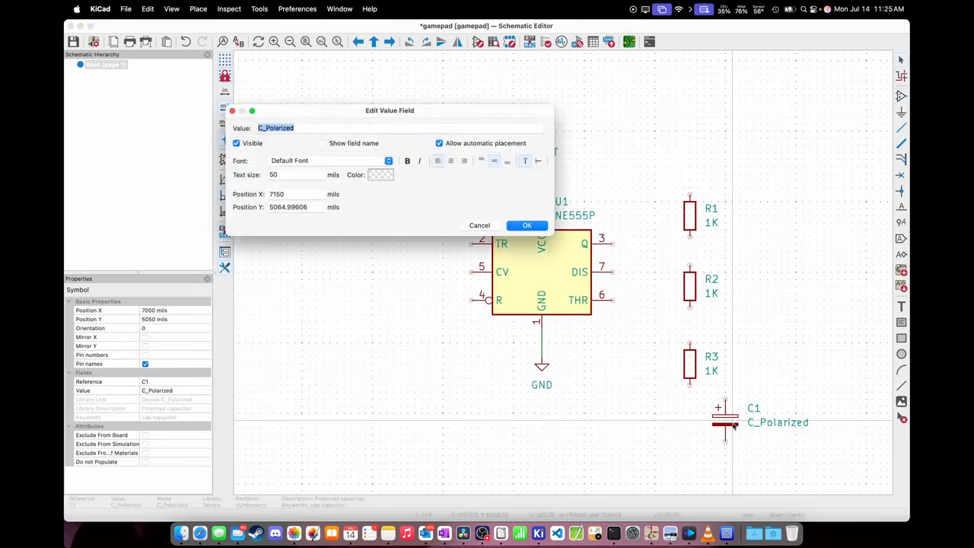
{"action": "type", "text": "470u"}
{"action": "left_click", "coordinate": [537, 228]}
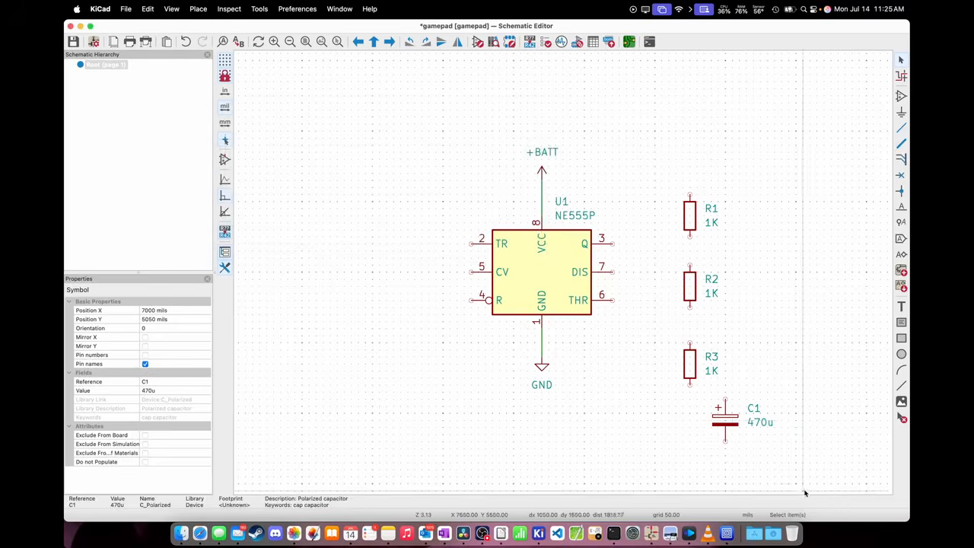
- Search the symbol library for led and place one LED below and to the left of resistor R3, level with capacitor C1
{"action": "type", "text": "ac"}
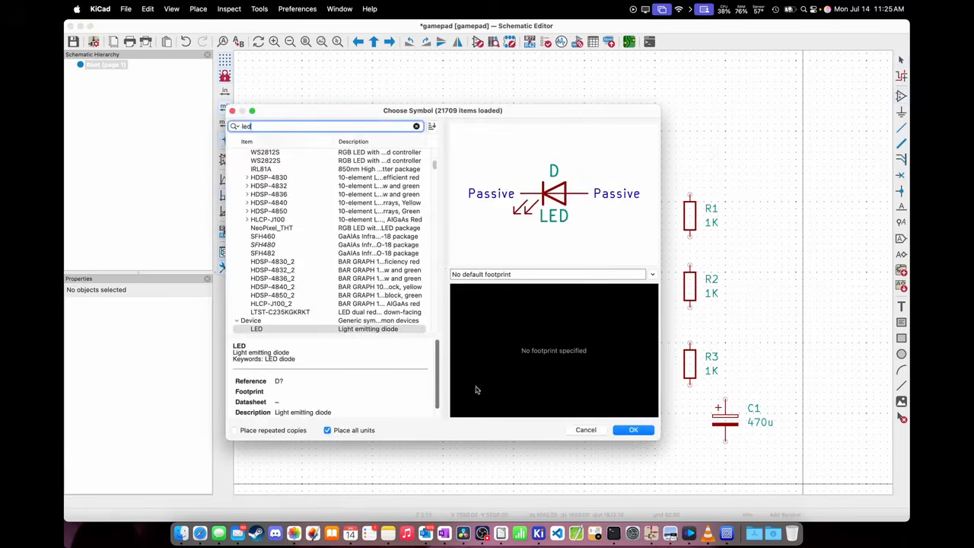
{"action": "left_click", "coordinate": [291, 329]}
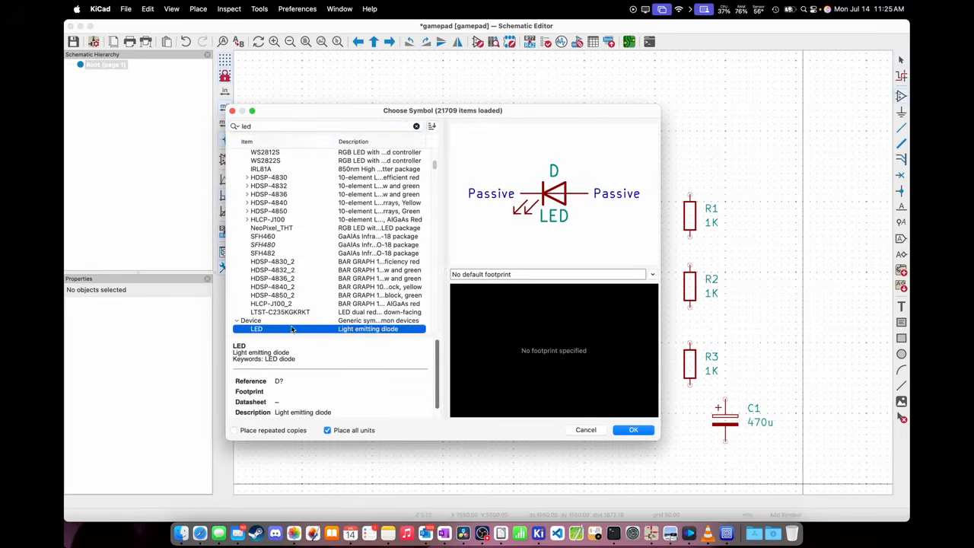
{"action": "left_click", "coordinate": [632, 431]}
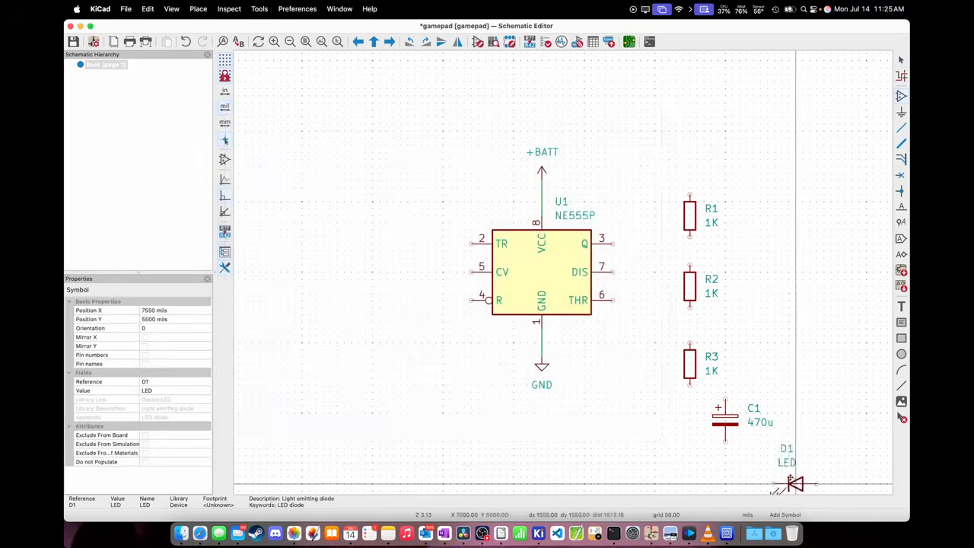
{"action": "left_click", "coordinate": [639, 413]}
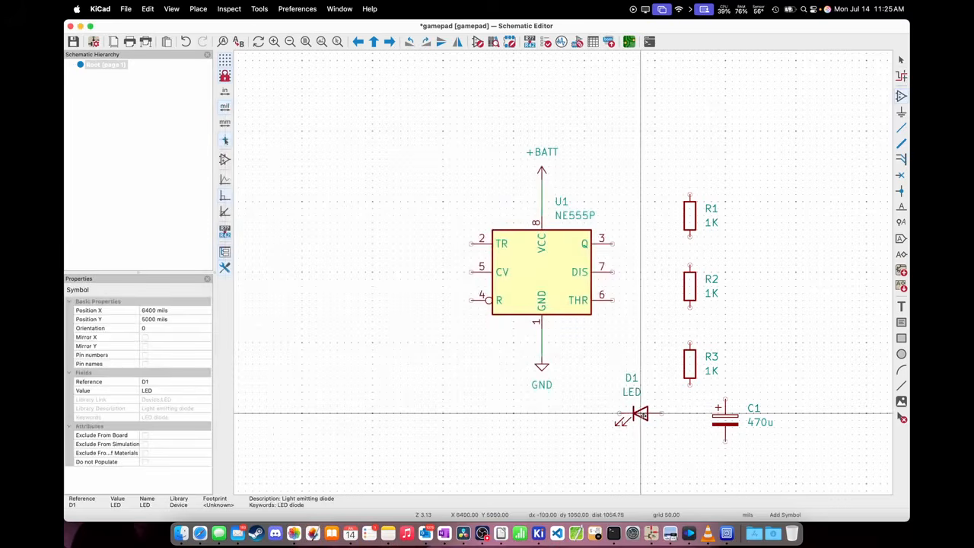
{"action": "key", "text": "Escape"}
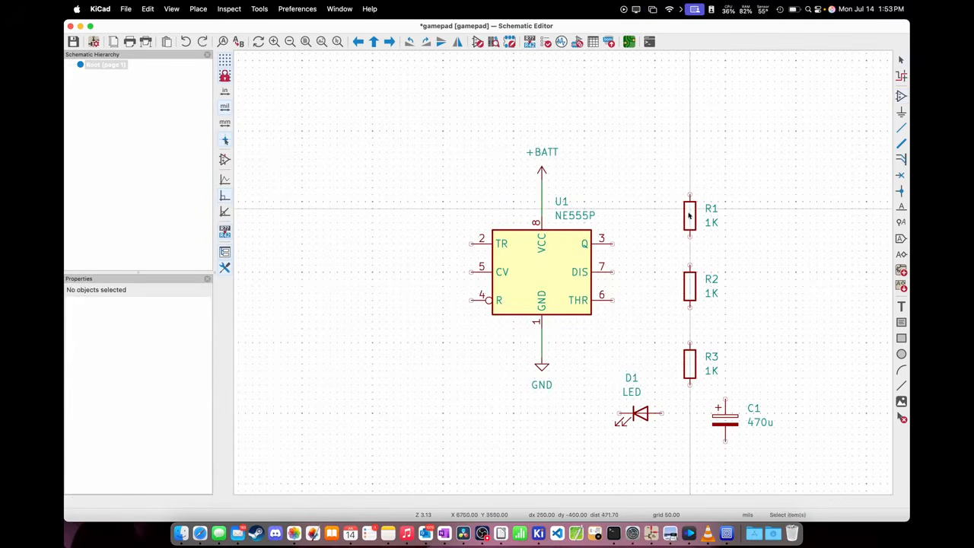
- Line up R1, R2 and C1 in one vertical column at X 7100 mils, and move R3 just above the LED
{"action": "left_click", "coordinate": [689, 216]}
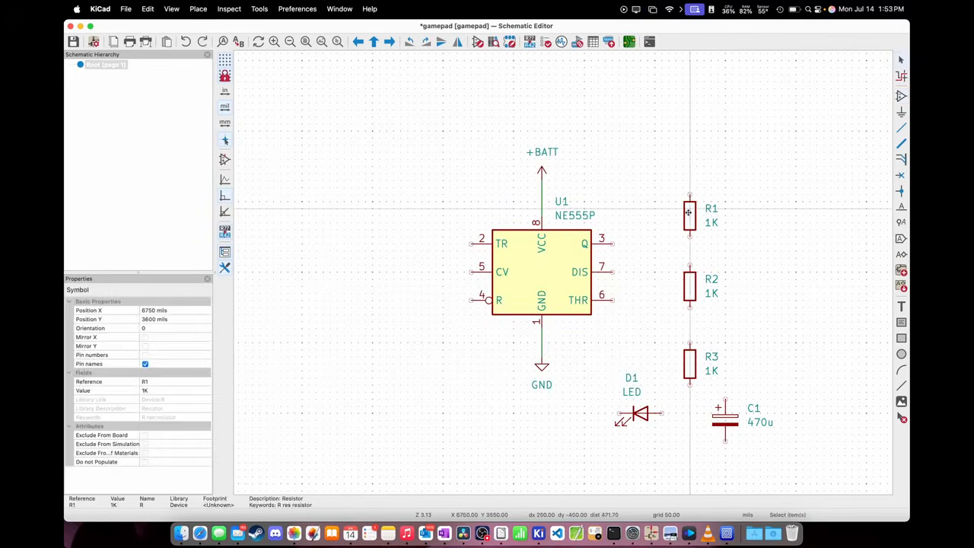
{"action": "left_click_drag", "start_coordinate": [688, 215], "coordinate": [740, 243]}
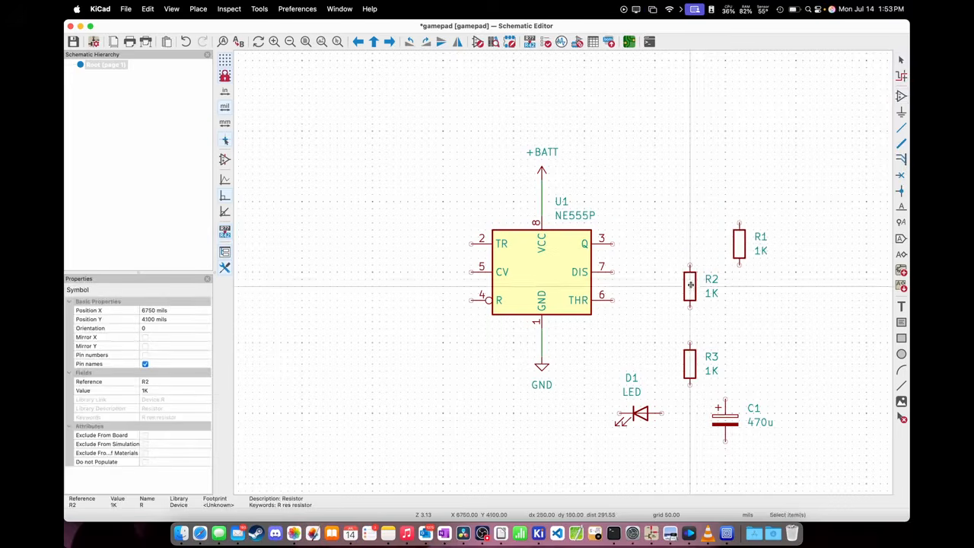
{"action": "left_click_drag", "start_coordinate": [689, 287], "coordinate": [740, 300]}
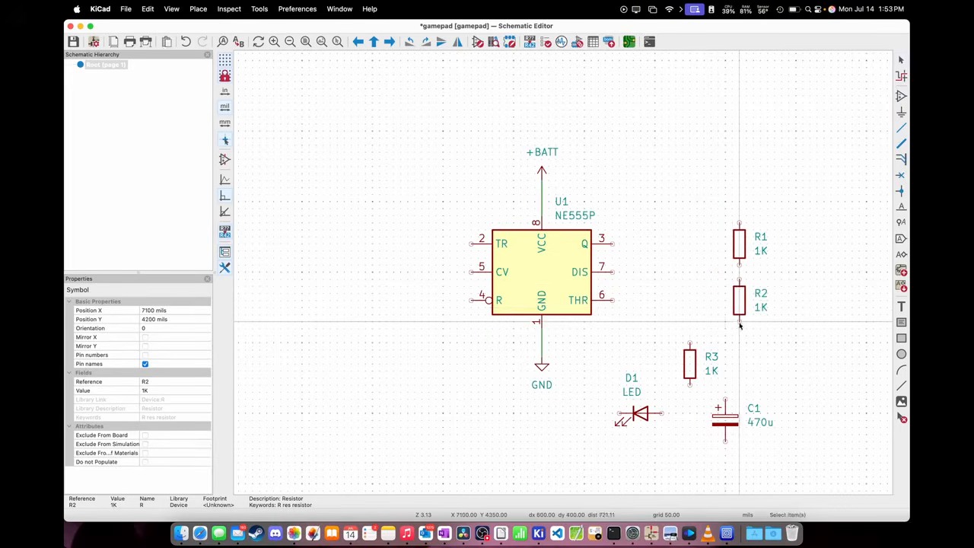
{"action": "left_click", "coordinate": [724, 420]}
{"action": "left_click_drag", "start_coordinate": [725, 420], "coordinate": [661, 379]}
{"action": "left_click", "coordinate": [689, 364]}
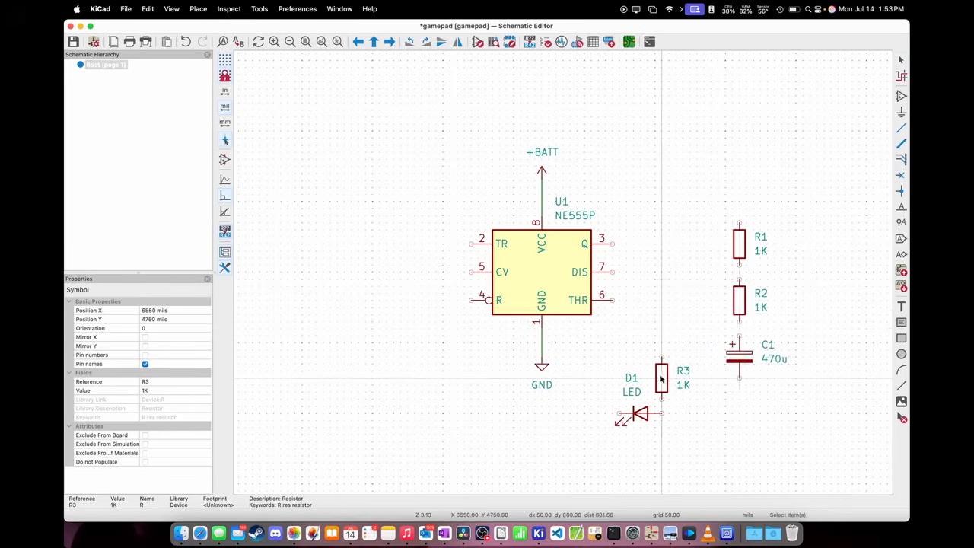
- Wire R1's lower pin to R2's upper pin and R2's lower pin to the positive pin of C1
{"action": "key", "text": "w"}
{"action": "left_click", "coordinate": [739, 263]}
{"action": "left_click", "coordinate": [739, 286]}
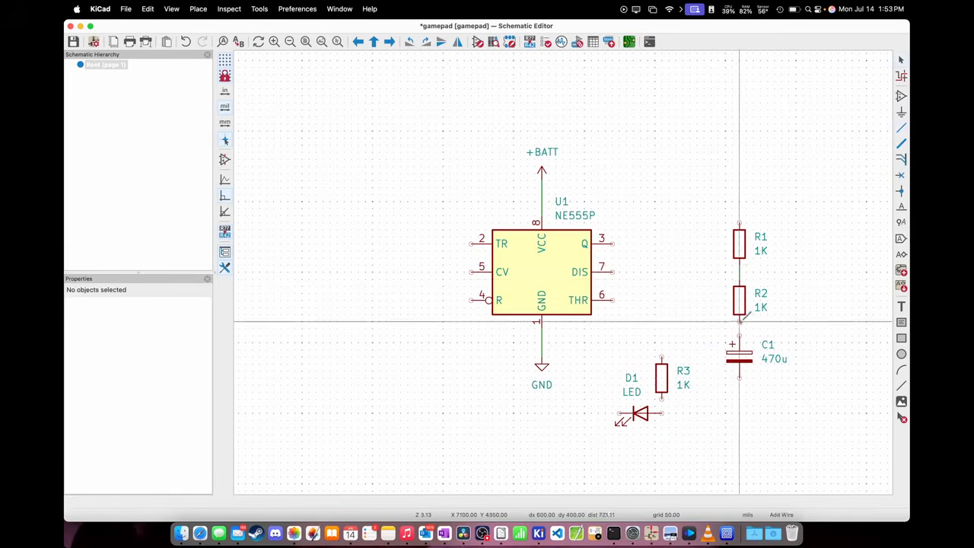
{"action": "left_click", "coordinate": [740, 335]}
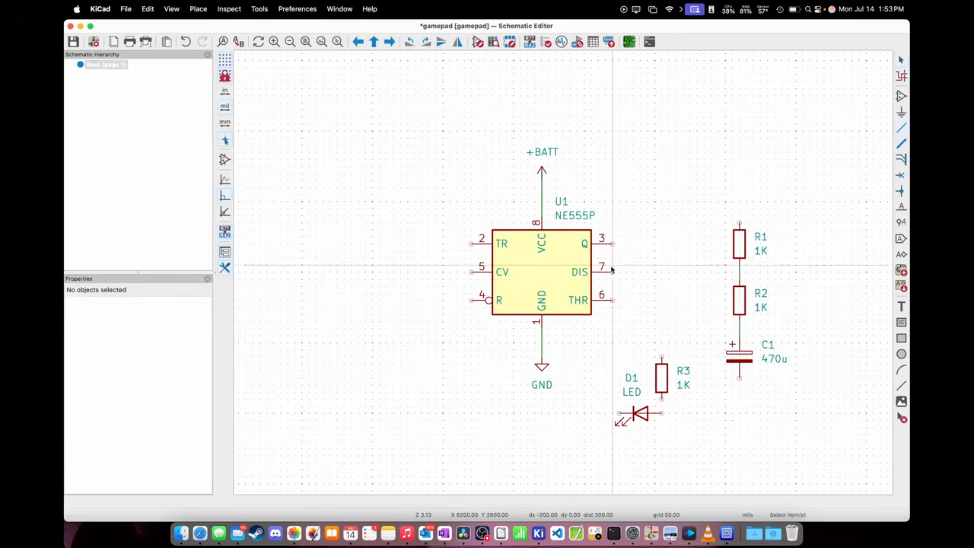
- Wire DIS pin 7 to the node between R1 and R2, and THR pin 6 to the node between R2 and C1
{"action": "left_click", "coordinate": [613, 272]}
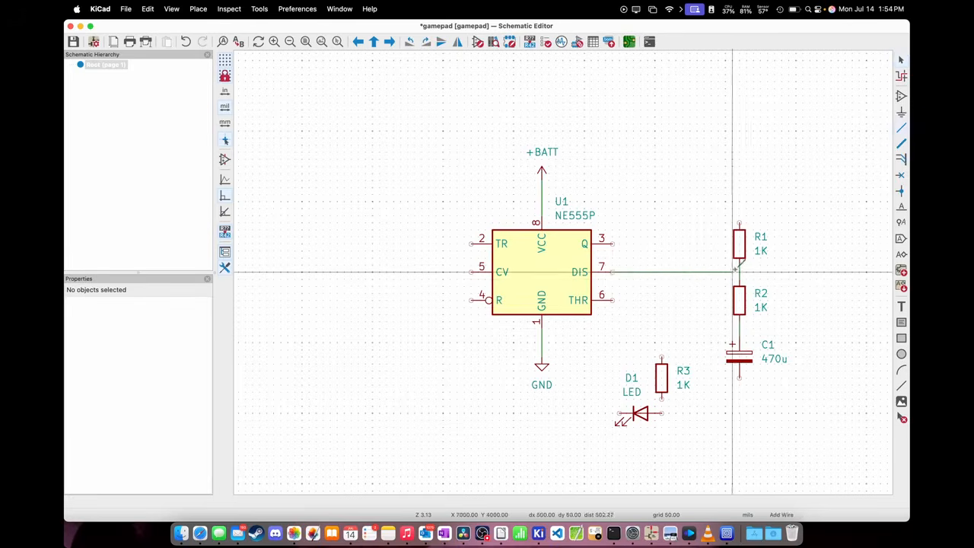
{"action": "left_click", "coordinate": [739, 272]}
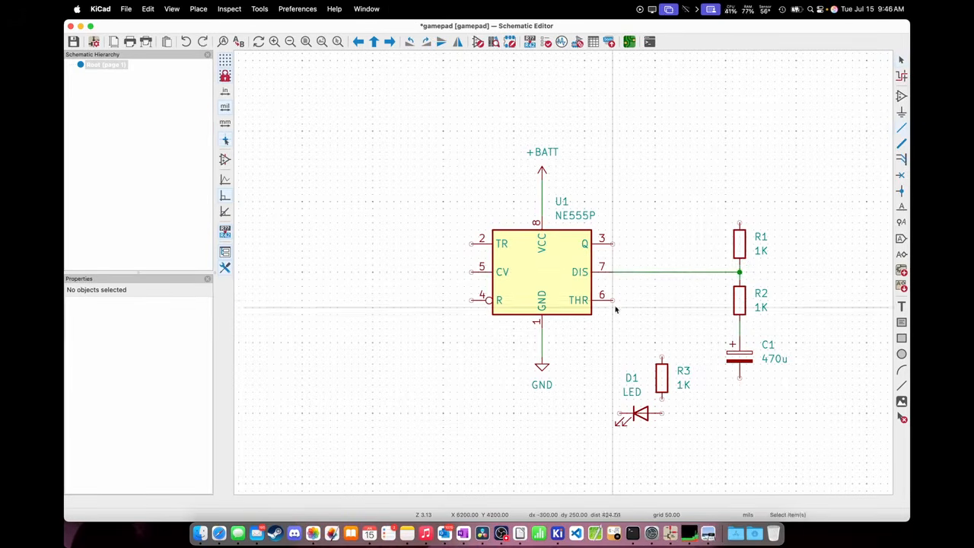
{"action": "left_click", "coordinate": [613, 300]}
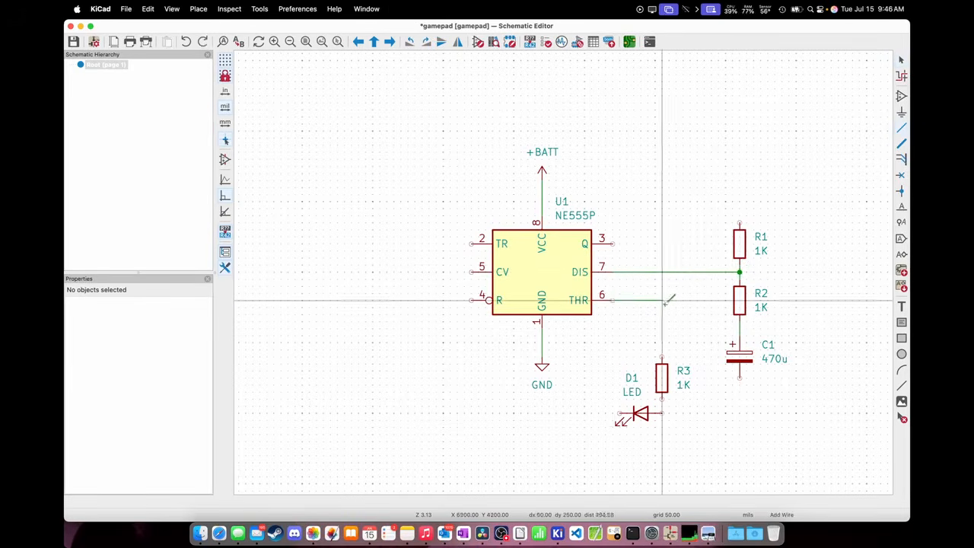
{"action": "left_click", "coordinate": [739, 328]}
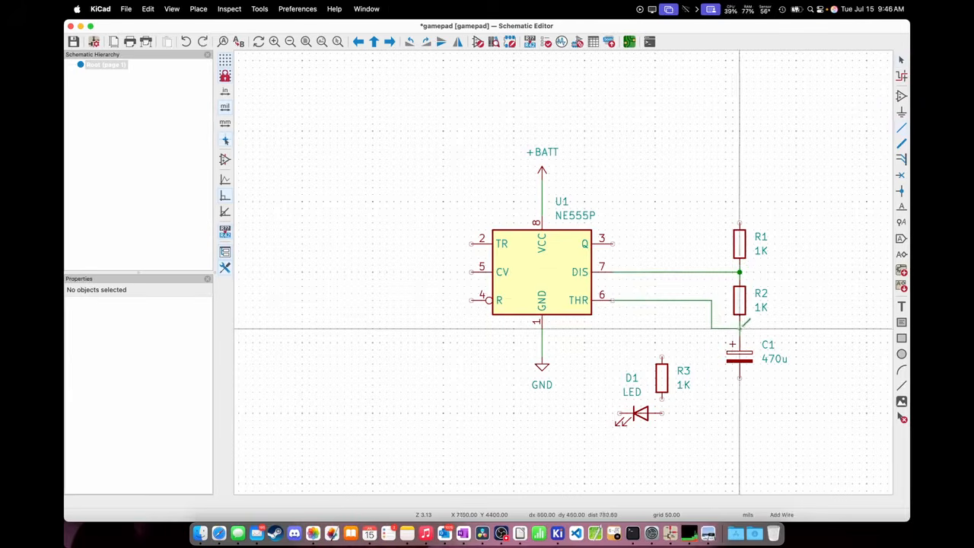
{"action": "key", "text": "Escape"}
- Wire TR pin 2 around the left side and underneath the timer to the THR pin 6 wire
{"action": "left_click", "coordinate": [470, 244]}
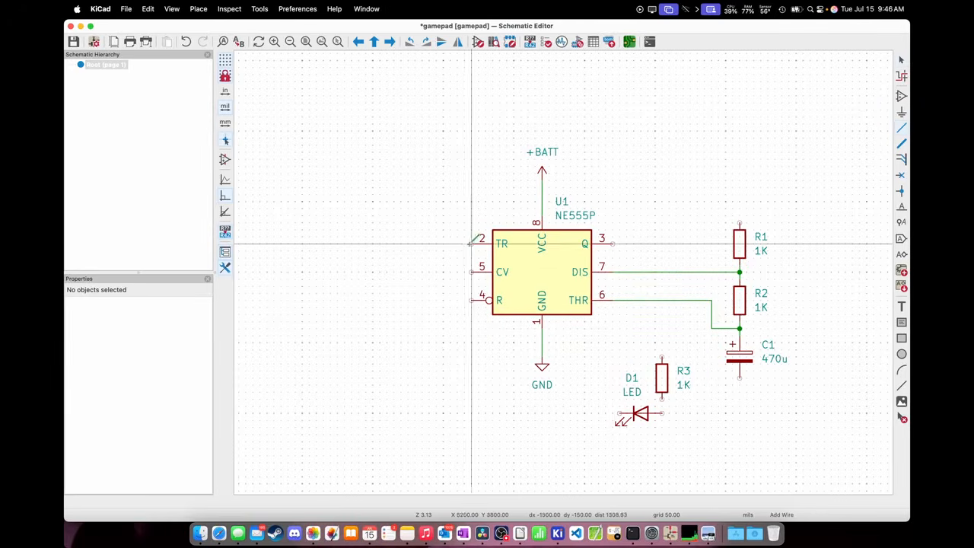
{"action": "left_click", "coordinate": [429, 336]}
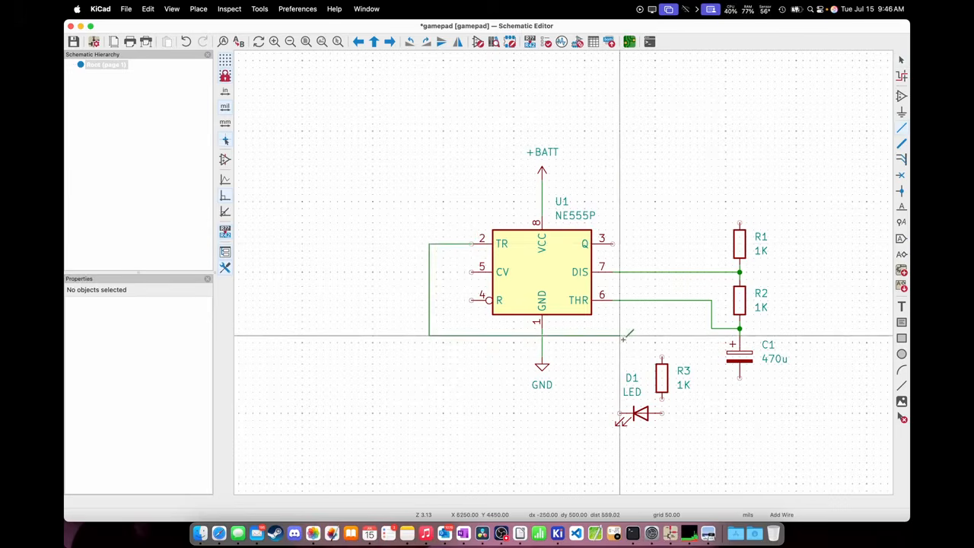
{"action": "left_click", "coordinate": [621, 301]}
{"action": "key", "text": "Escape"}
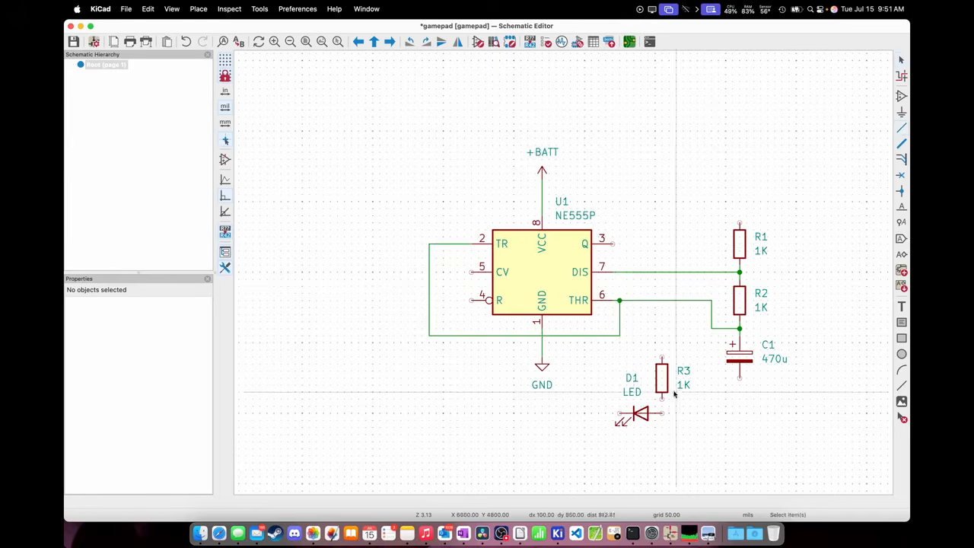
- Move resistor R3 up and slightly left to about X 6500, Y 4500 mils, leaving room above the LED
{"action": "left_click", "coordinate": [665, 383]}
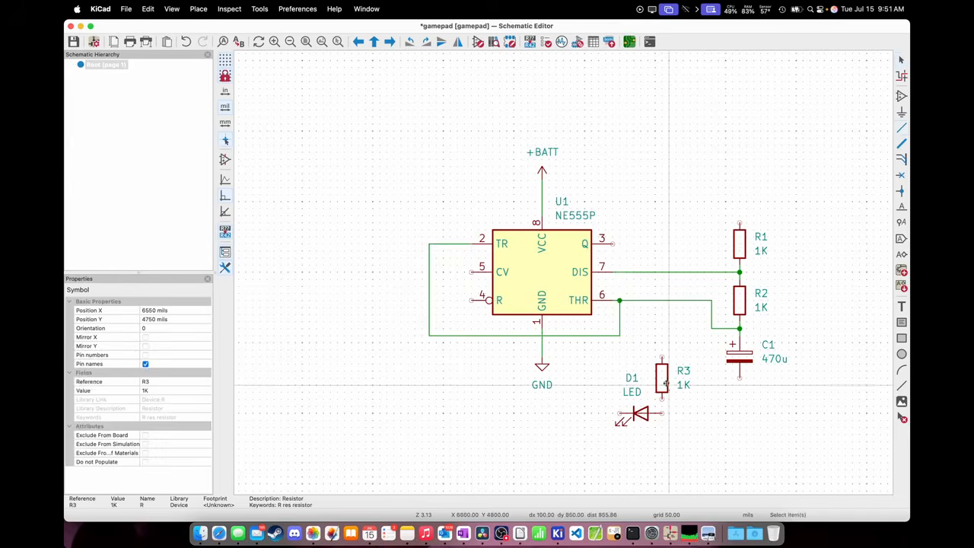
{"action": "left_click_drag", "start_coordinate": [664, 383], "coordinate": [654, 342]}
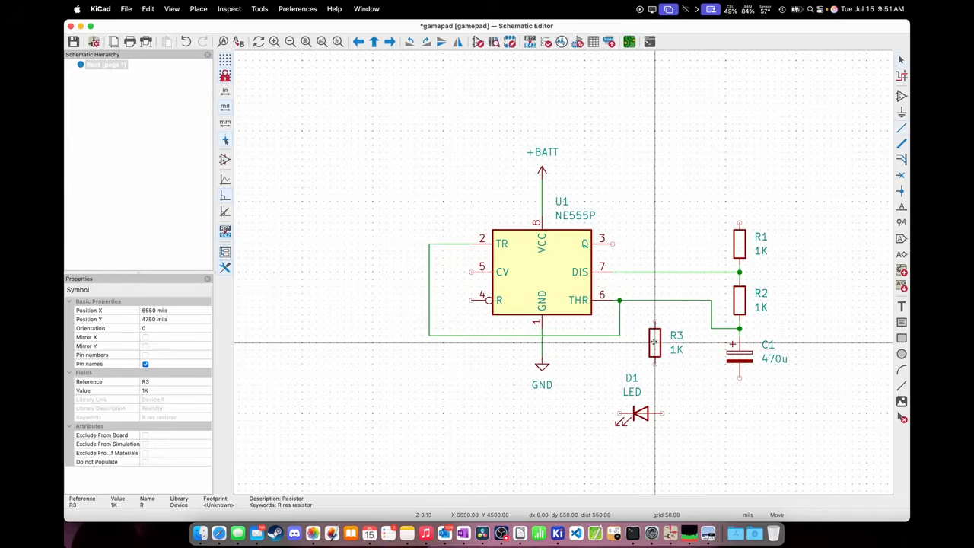
{"action": "left_click", "coordinate": [650, 420]}
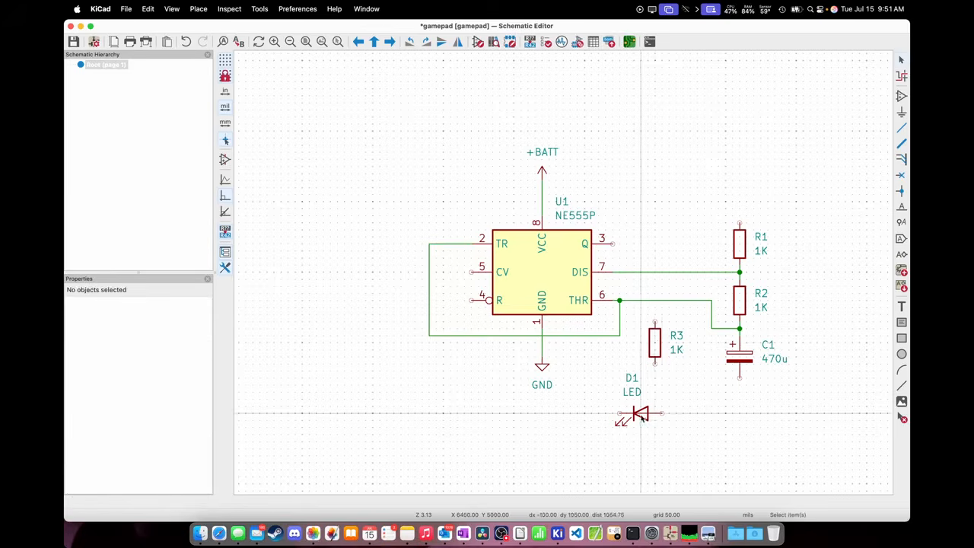
- Rotate LED D1 to orientation 90 so it points downward and place it directly below R3 at X 6500, Y 4950 mils
{"action": "left_click", "coordinate": [641, 413]}
{"action": "left_click_drag", "start_coordinate": [641, 413], "coordinate": [662, 428]}
{"action": "key", "text": "r"}
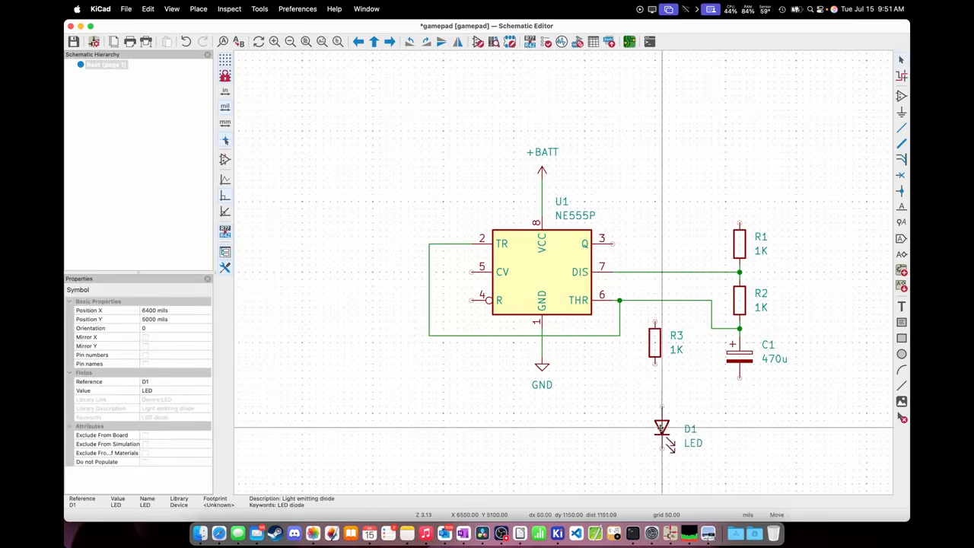
{"action": "key", "text": "r"}
{"action": "key", "text": "r"}
{"action": "key", "text": "r"}
{"action": "key", "text": "r"}
{"action": "key", "text": "r"}
{"action": "key", "text": "r"}
{"action": "key", "text": "r"}
{"action": "key", "text": "r"}
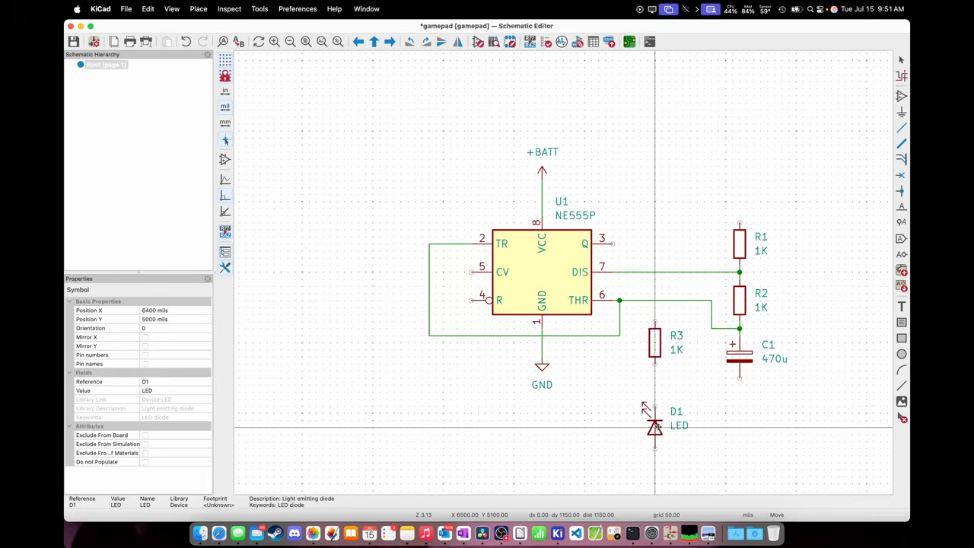
{"action": "left_click", "coordinate": [655, 408]}
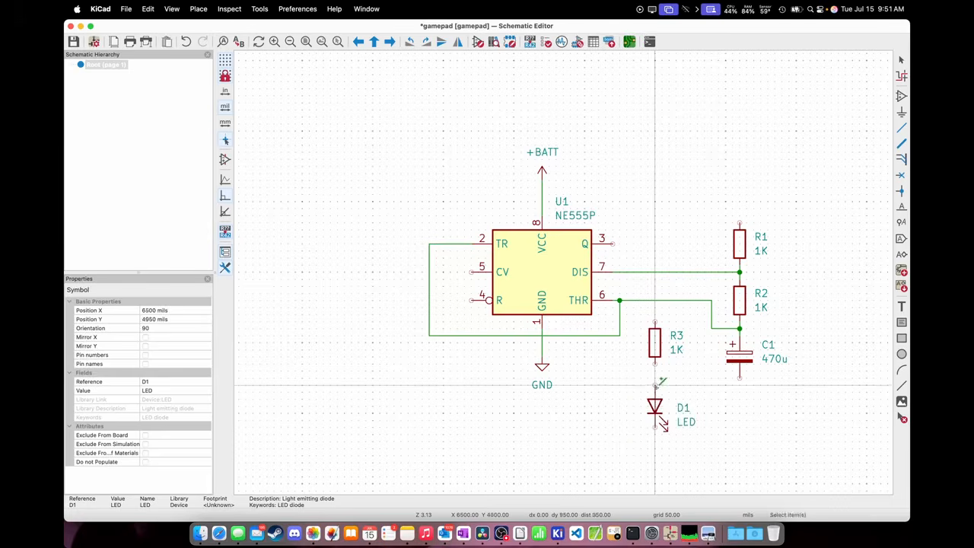
- Wire Q pin 3 through R3 to the LED, and route reset pin 4 up around the timer to the VCC wire
{"action": "key", "text": "w"}
{"action": "left_click", "coordinate": [613, 243]}
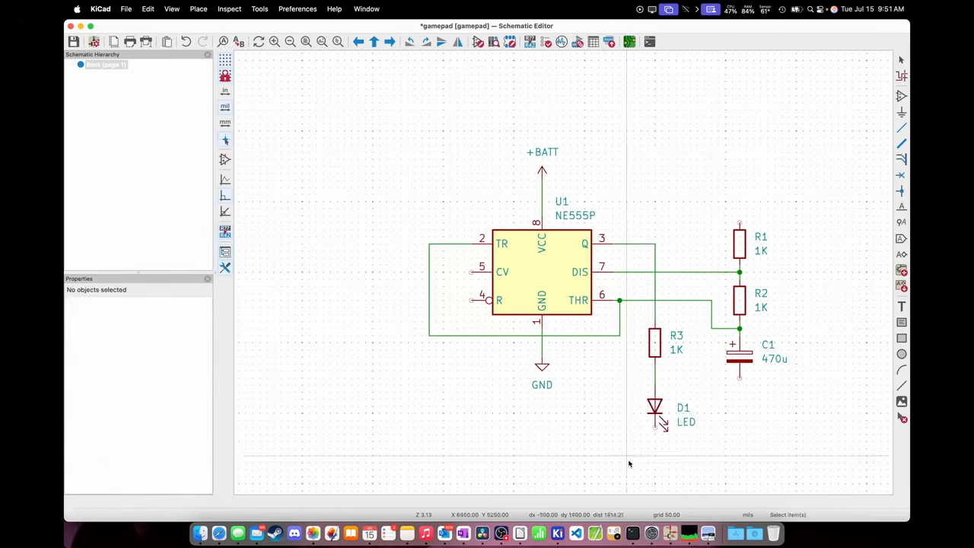
{"action": "left_click", "coordinate": [472, 300]}
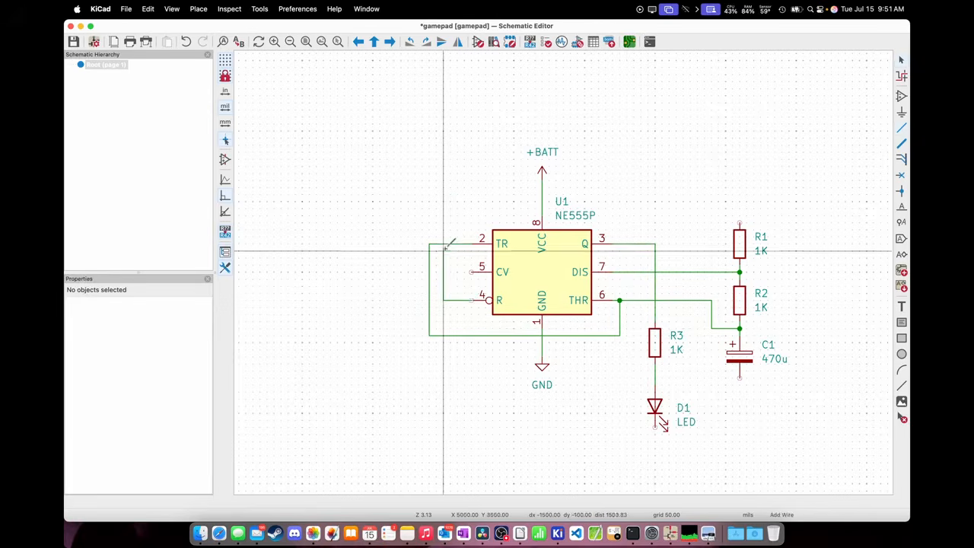
{"action": "left_click", "coordinate": [443, 208]}
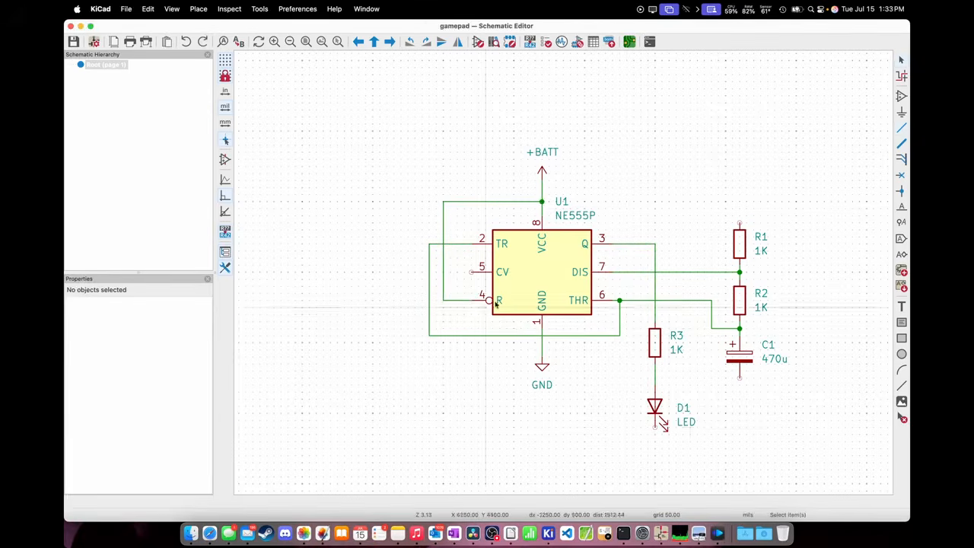
- Try to wire R1's upper pin to the existing junction on the timer's VCC wire
{"action": "key", "text": "w"}
{"action": "left_click", "coordinate": [740, 216]}
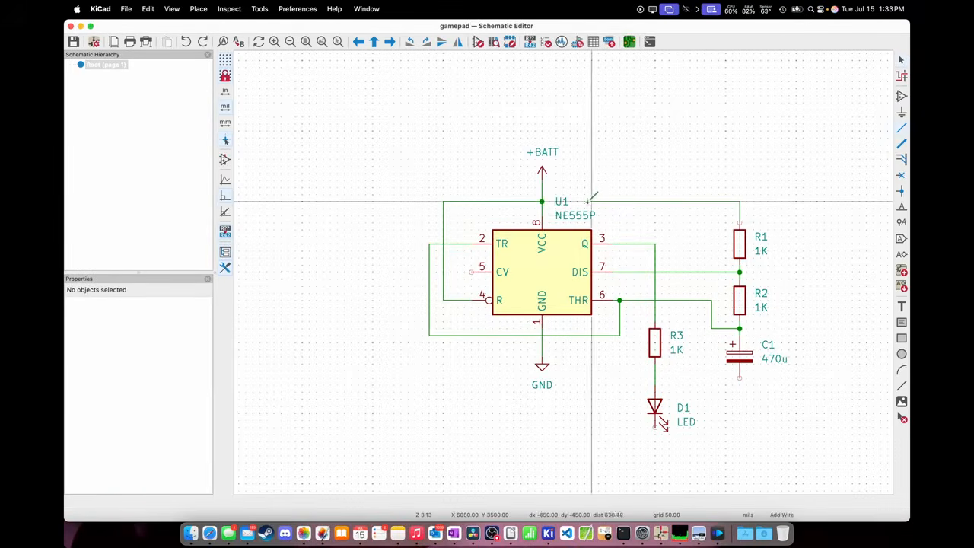
{"action": "left_click", "coordinate": [542, 202]}
{"action": "key", "text": "Escape"}
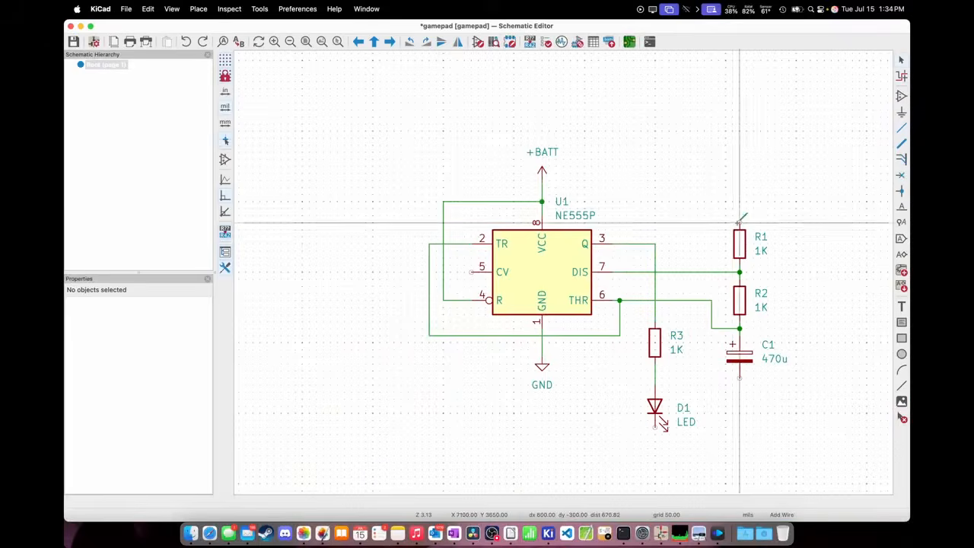
- Wire R1's upper pin to the +BATT line at a separate point above the reset wire's junction
{"action": "left_click", "coordinate": [740, 223]}
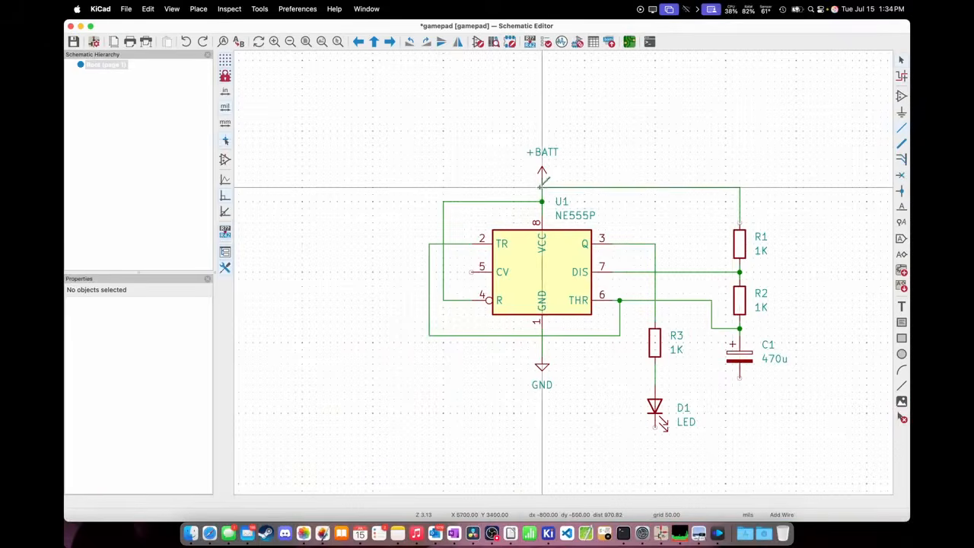
{"action": "left_click", "coordinate": [542, 187]}
{"action": "key", "text": "Escape"}
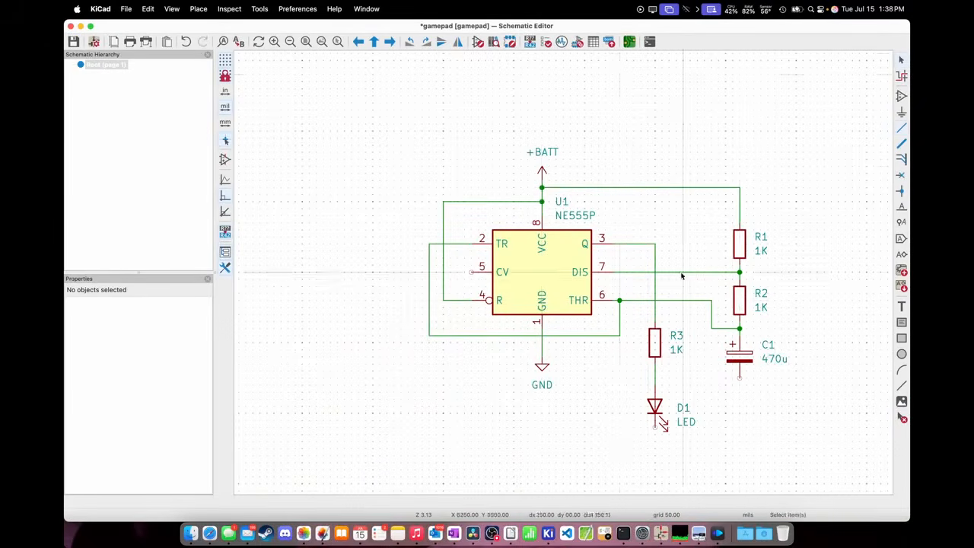
- Delete the wire segments linking THR pin 6 to the node between R2 and C1
{"action": "scroll", "coordinate": [548, 267], "scroll_direction": "up", "scroll_amount": 2}
{"action": "scroll", "coordinate": [548, 476], "scroll_direction": "left", "scroll_amount": 3}
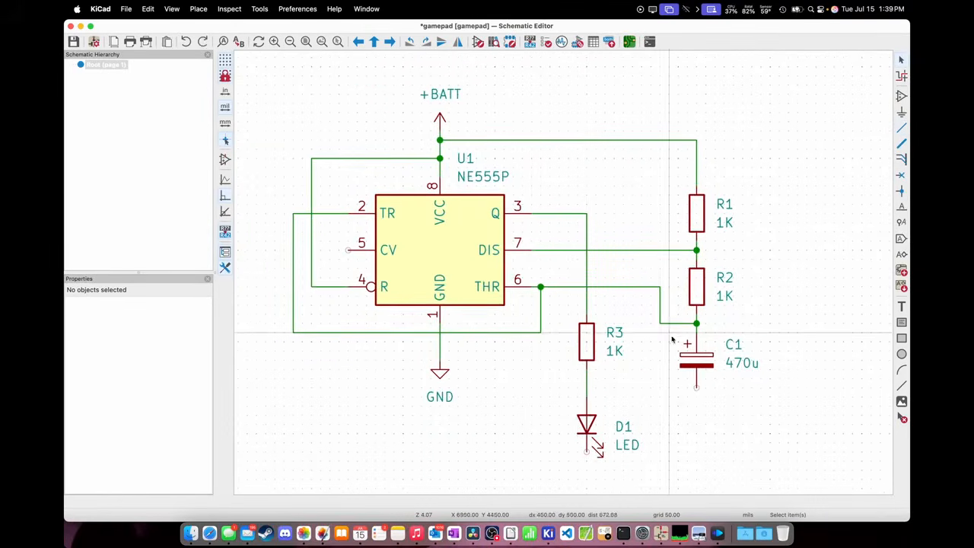
{"action": "left_click_drag", "start_coordinate": [674, 335], "coordinate": [647, 282]}
{"action": "key", "text": "Delete"}
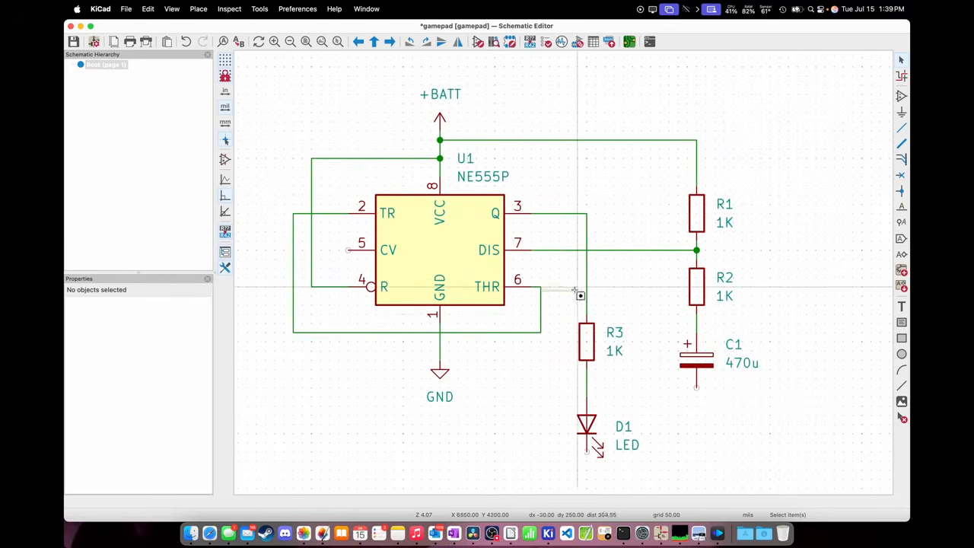
- Try to draw a wire from the node between R2 and C1 back to the corner of the THR wire
{"action": "mouse_move", "coordinate": [693, 314]}
{"action": "left_mouse_down"}
{"action": "mouse_move", "coordinate": [620, 297]}
{"action": "mouse_move", "coordinate": [700, 317]}
{"action": "left_mouse_up"}
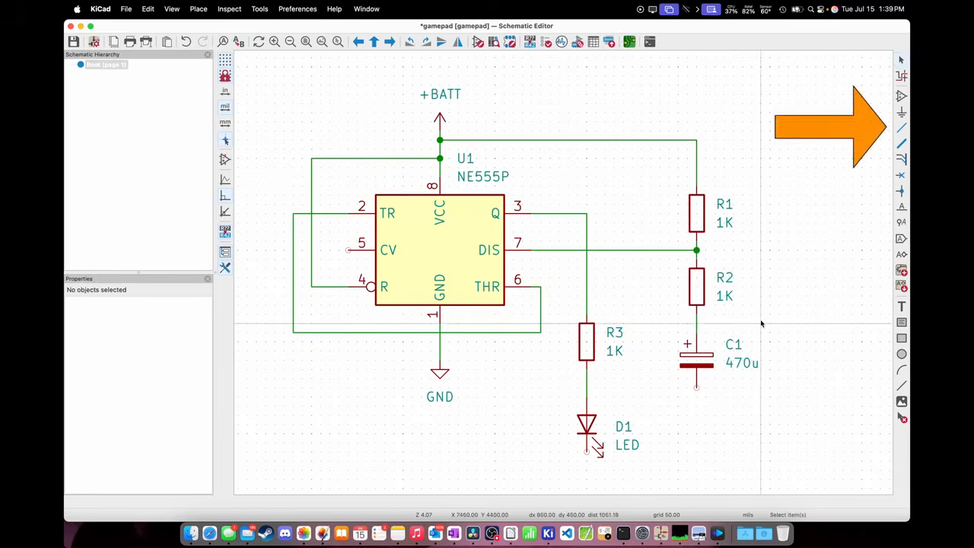
{"action": "left_click", "coordinate": [901, 129]}
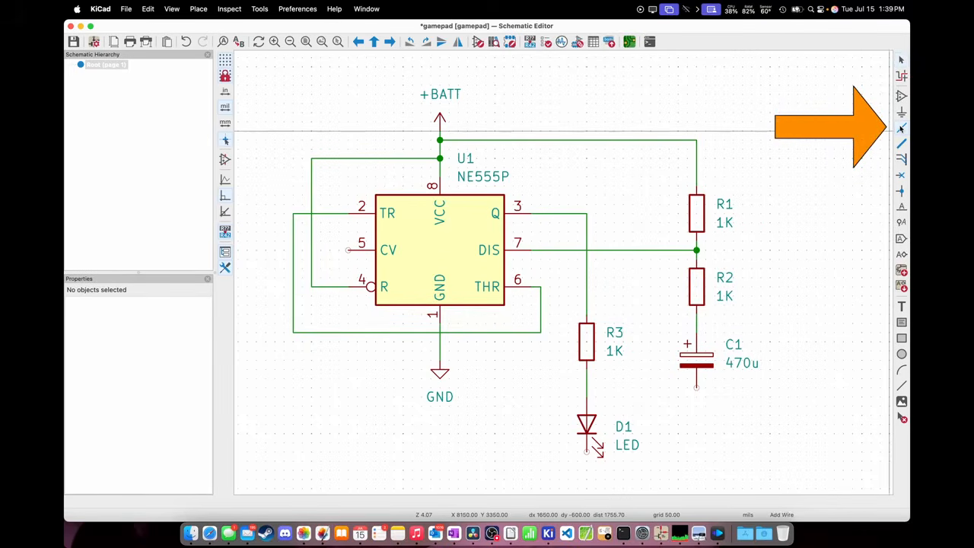
{"action": "left_click", "coordinate": [697, 323]}
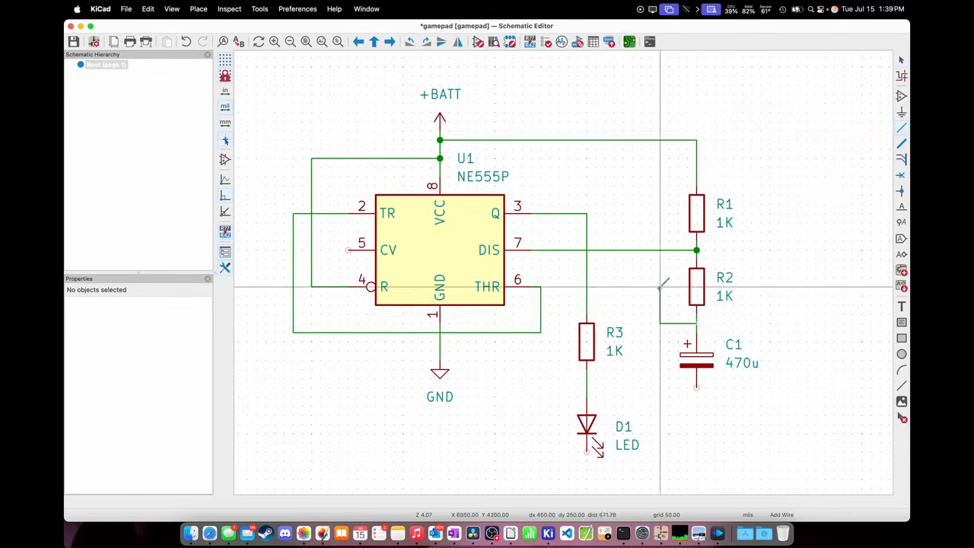
{"action": "left_click", "coordinate": [540, 287]}
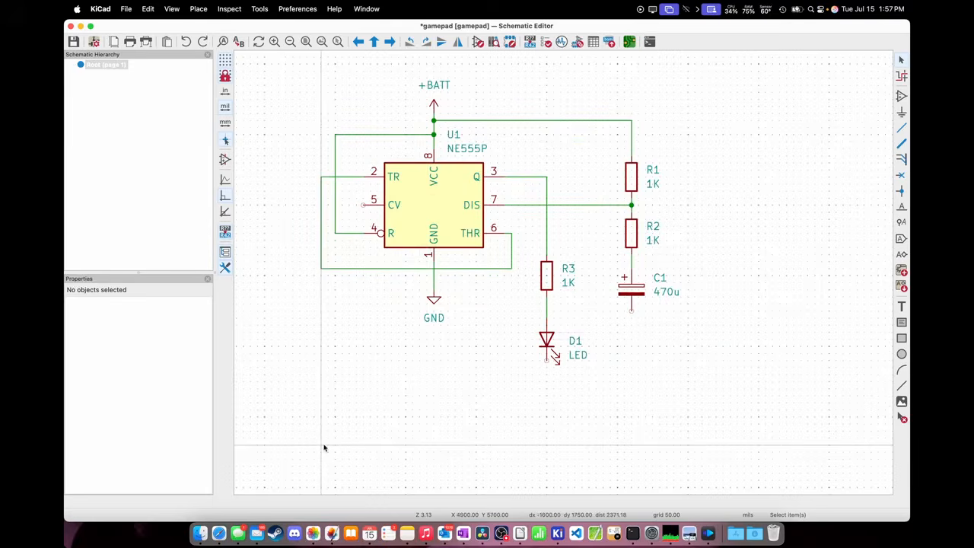
- Move the GND symbol straight down to Y 5450 mils, keeping its wire attached to timer pin 1
{"action": "left_click", "coordinate": [434, 302]}
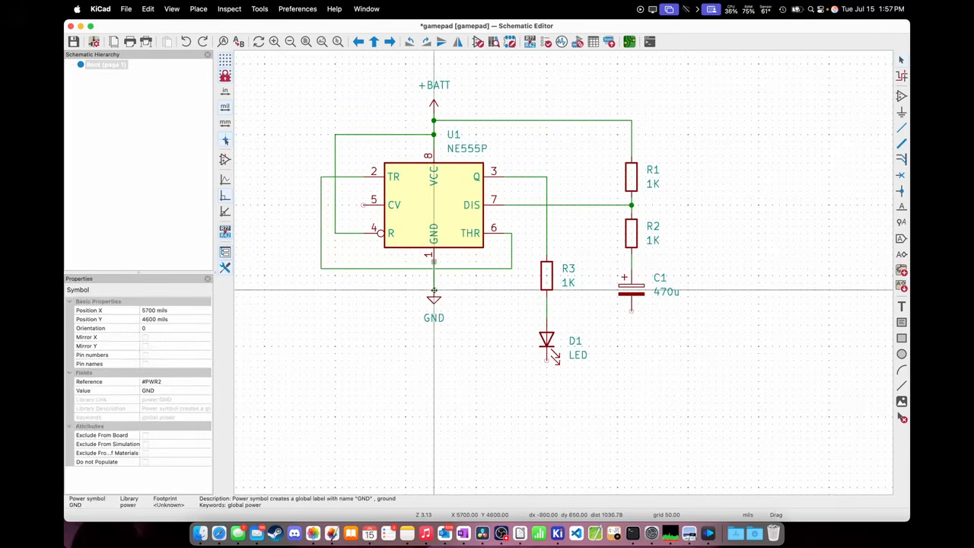
{"action": "left_click_drag", "start_coordinate": [434, 299], "coordinate": [434, 408]}
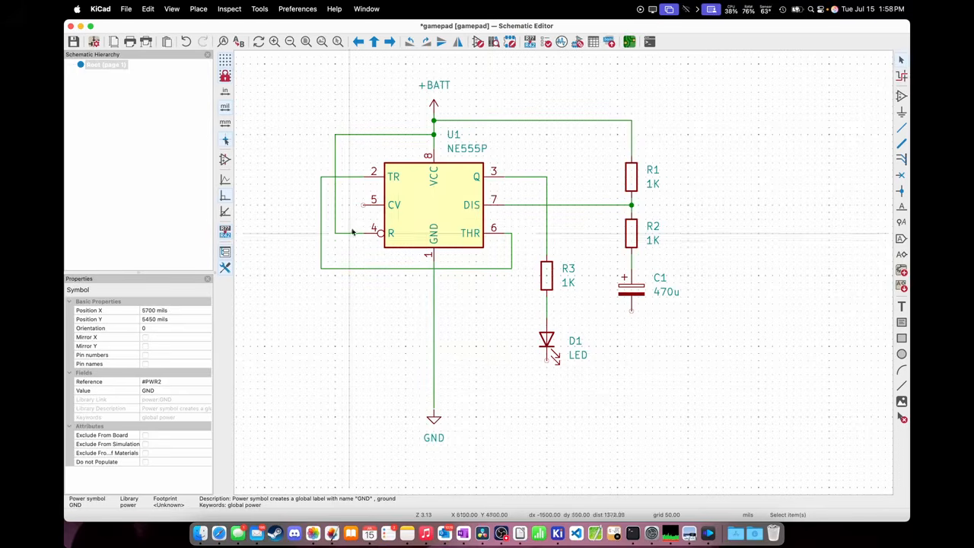
{"action": "left_click", "coordinate": [335, 214]}
{"action": "left_click_drag", "start_coordinate": [334, 214], "coordinate": [325, 234]}
{"action": "left_click_drag", "start_coordinate": [341, 233], "coordinate": [335, 233]}
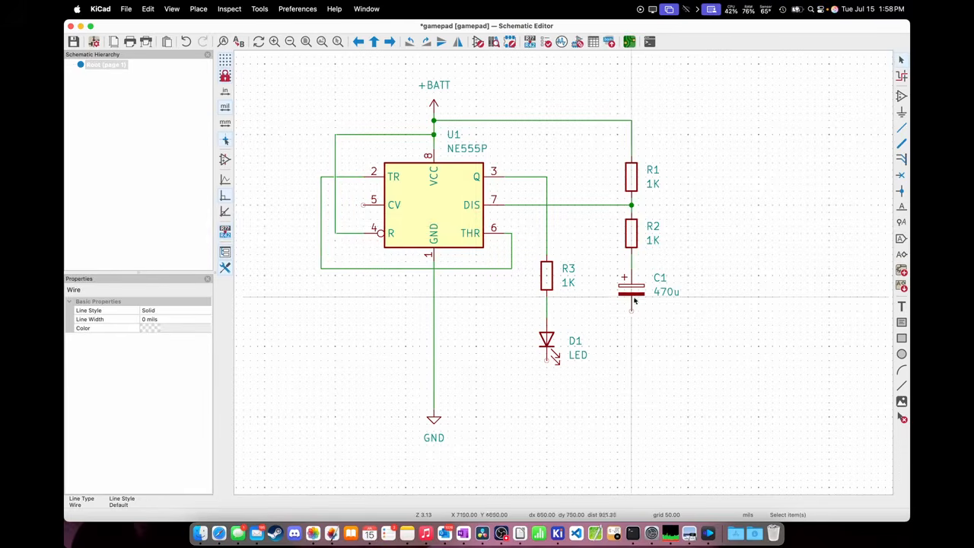
- Wire C1's lower pin and the LED's lower pin to the timer's ground wire just above the GND symbol
{"action": "key", "text": "w"}
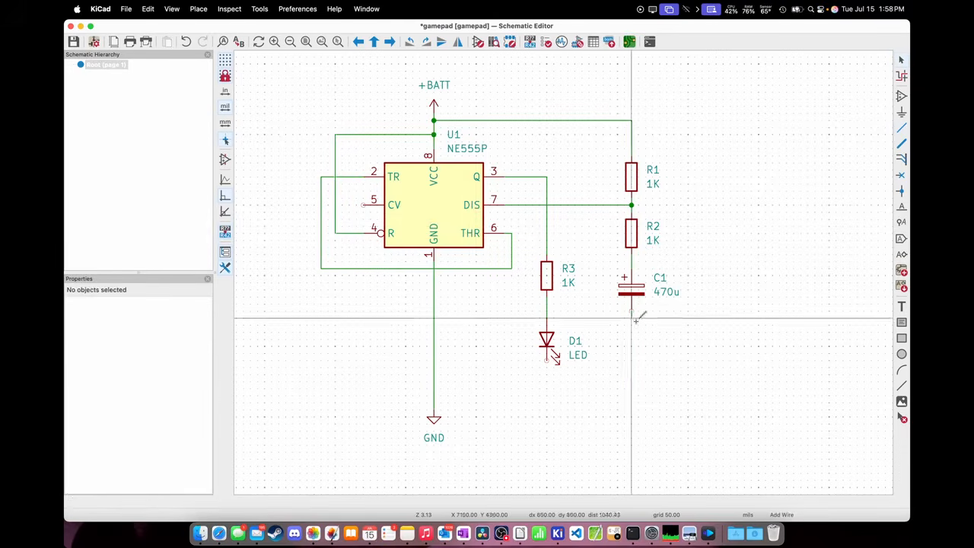
{"action": "left_click", "coordinate": [434, 395]}
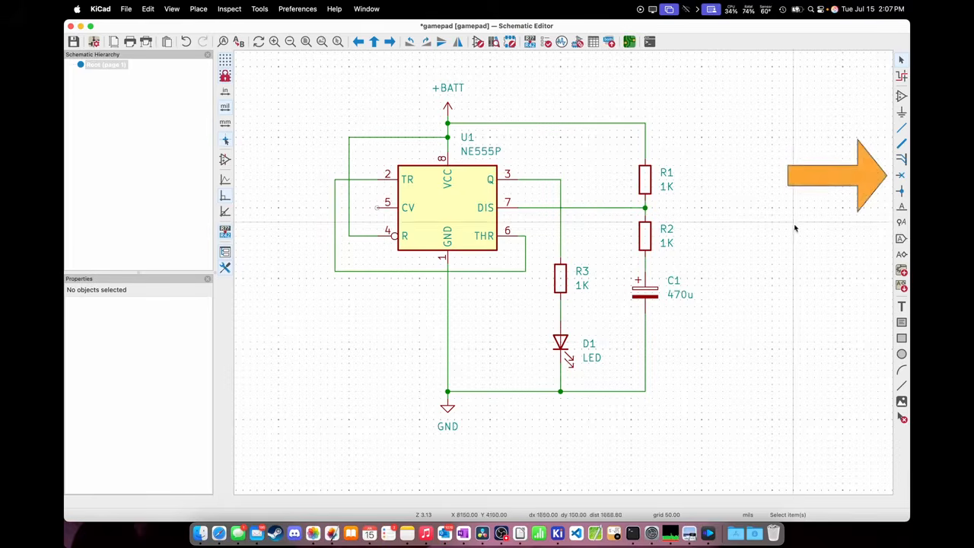
- Place a no-connect flag on the timer's CV pin 5 and save the schematic
{"action": "left_click", "coordinate": [901, 178]}
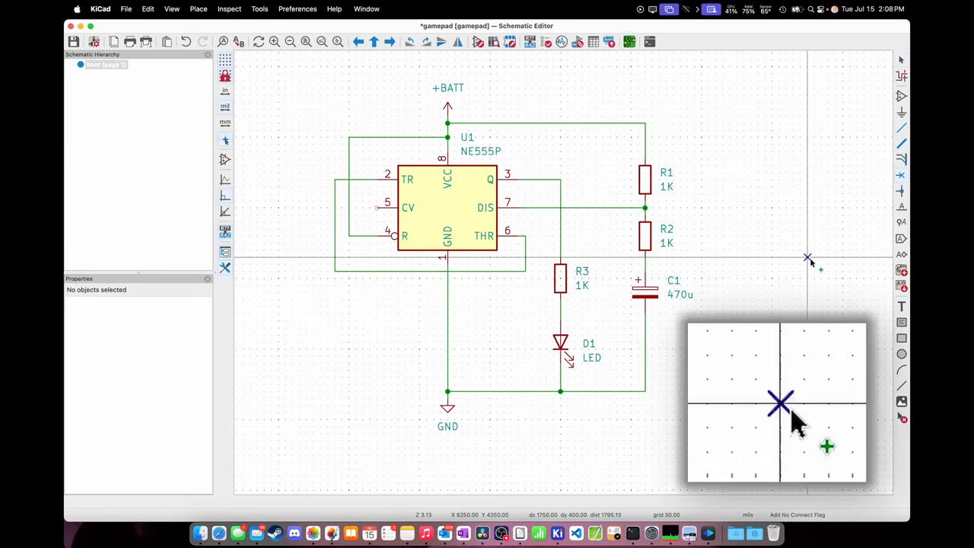
{"action": "left_click", "coordinate": [377, 207]}
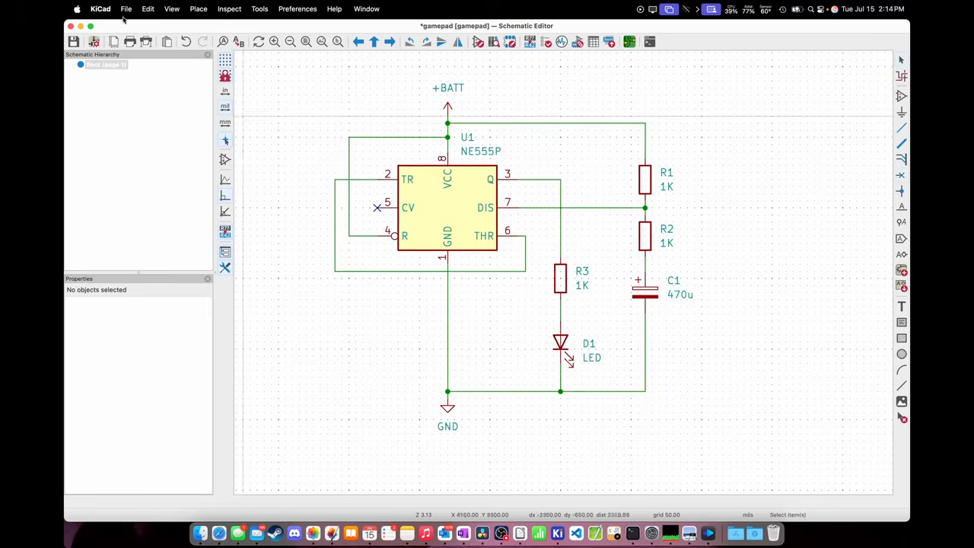
{"action": "key", "text": "super+s"}
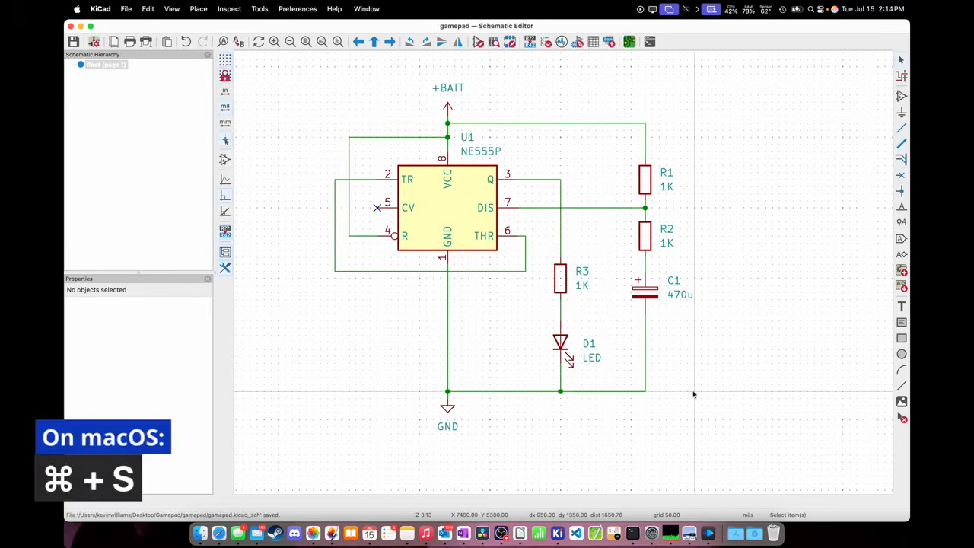